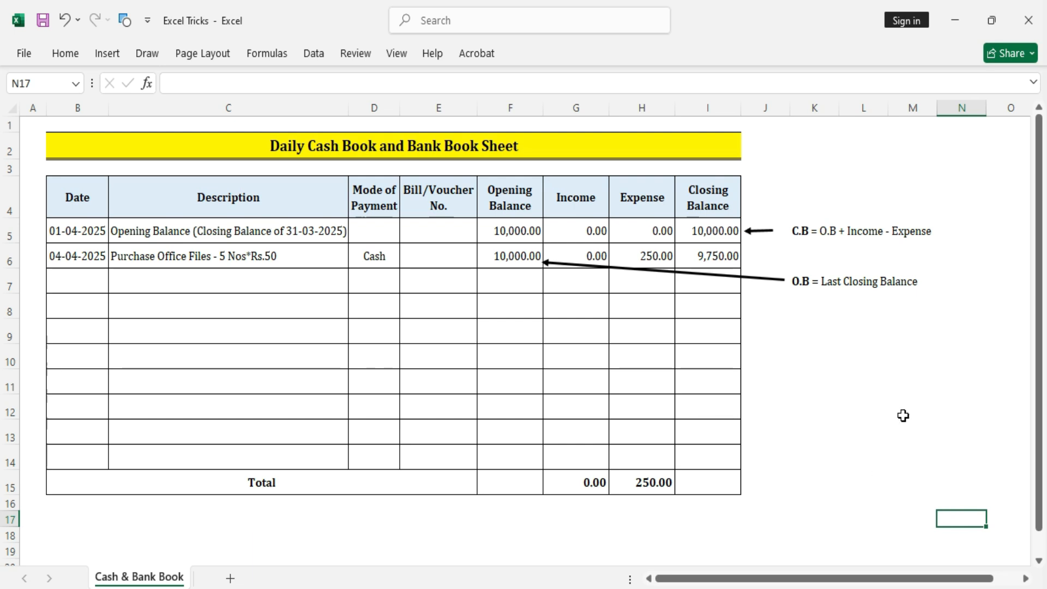
scroll(903, 415, "up", 1)
left_click_drag(867, 581, 742, 583)
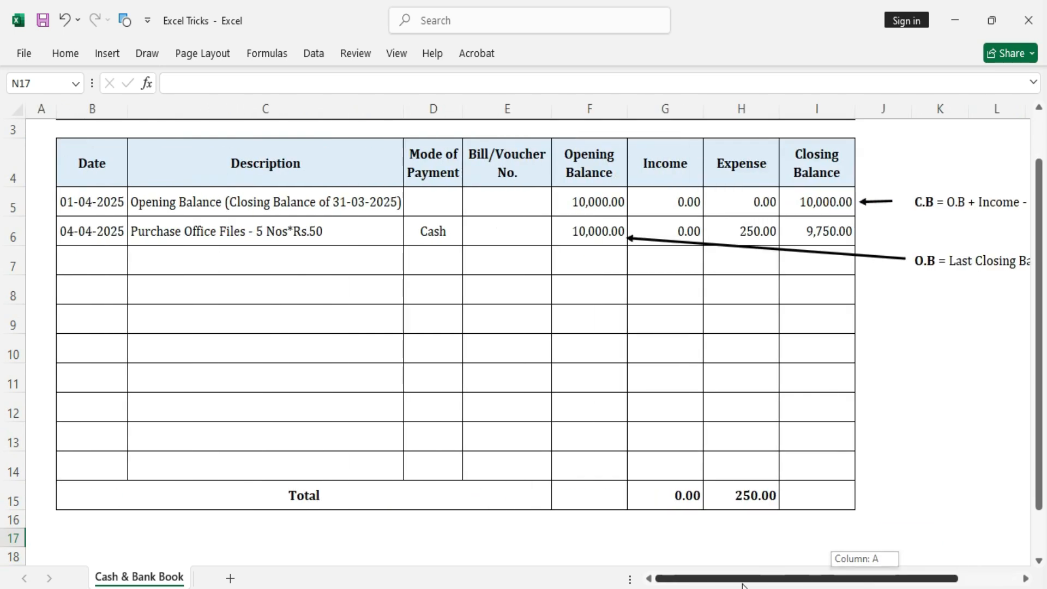
scroll(884, 460, "down", 1)
scroll(884, 460, "up", 1)
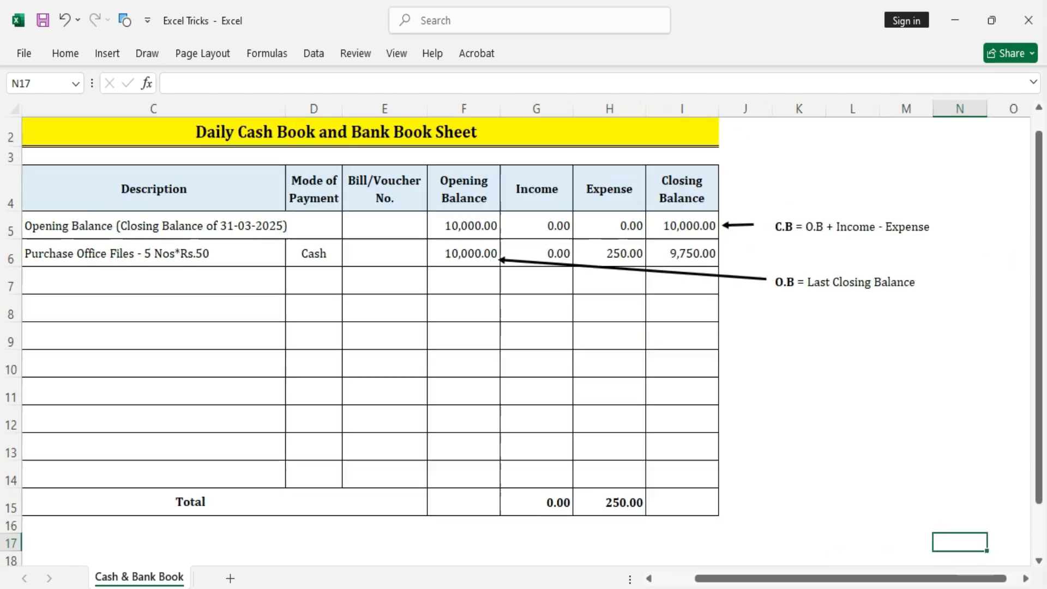
left_click_drag(777, 579, 686, 581)
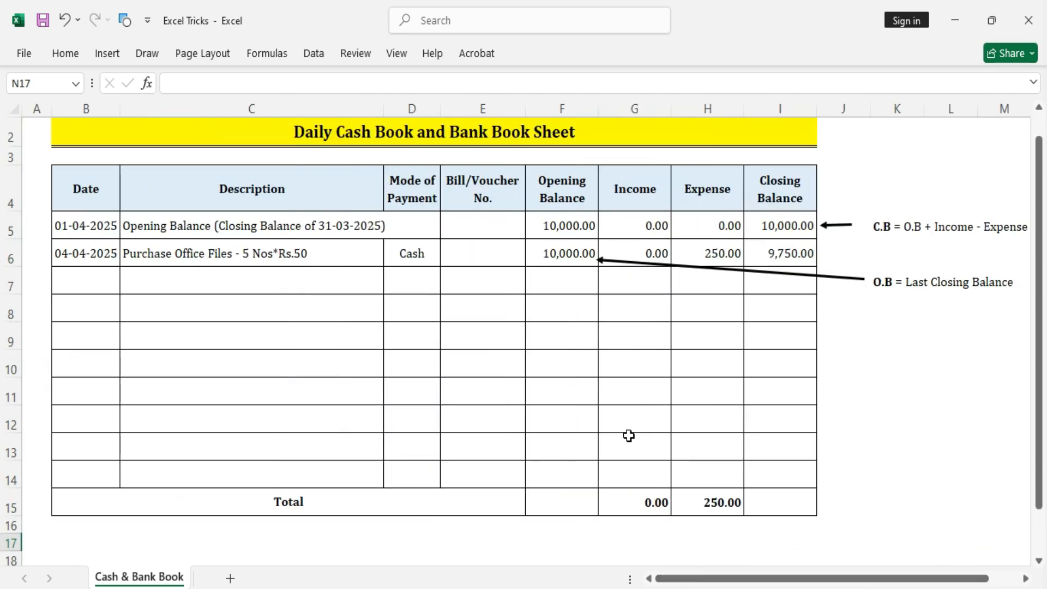
scroll(628, 435, "up", 1)
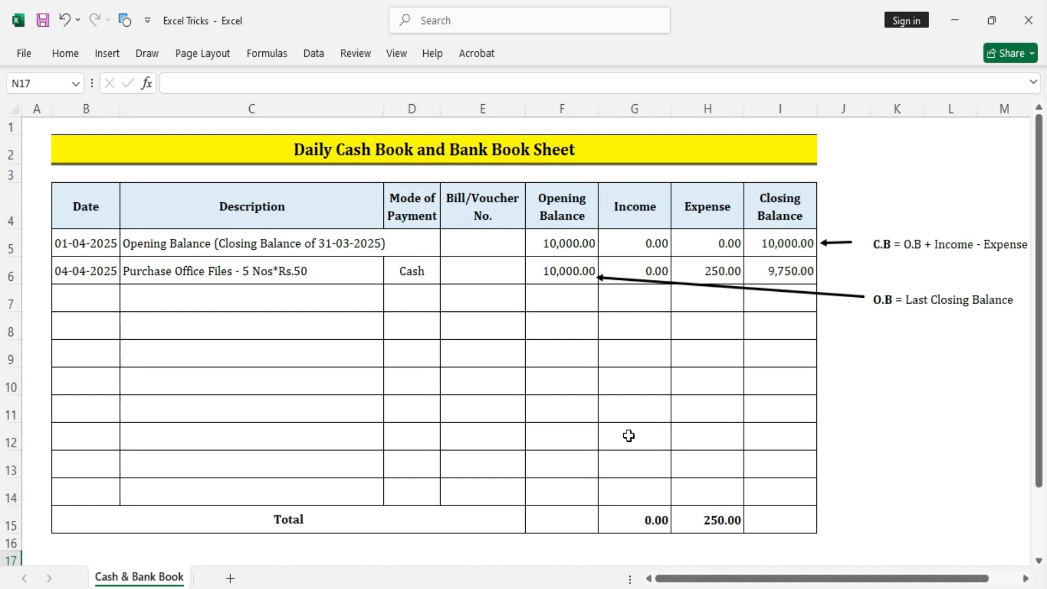
Narrow empty column A and widen the Description column so the opening balance text fits inside its cell.
left_click(451, 336)
left_click_drag(52, 109, 39, 109)
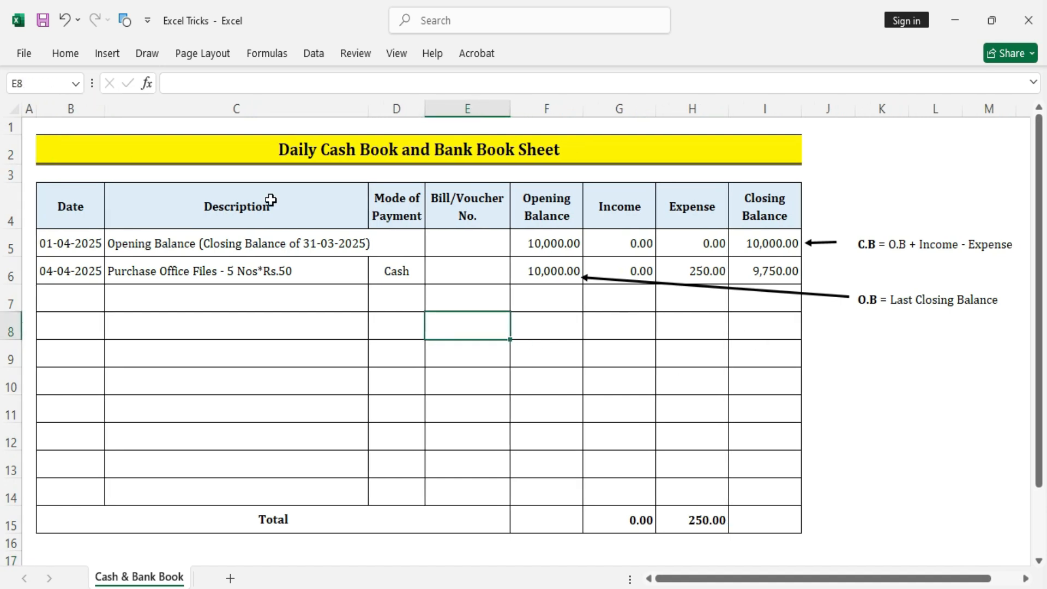
left_click(385, 224)
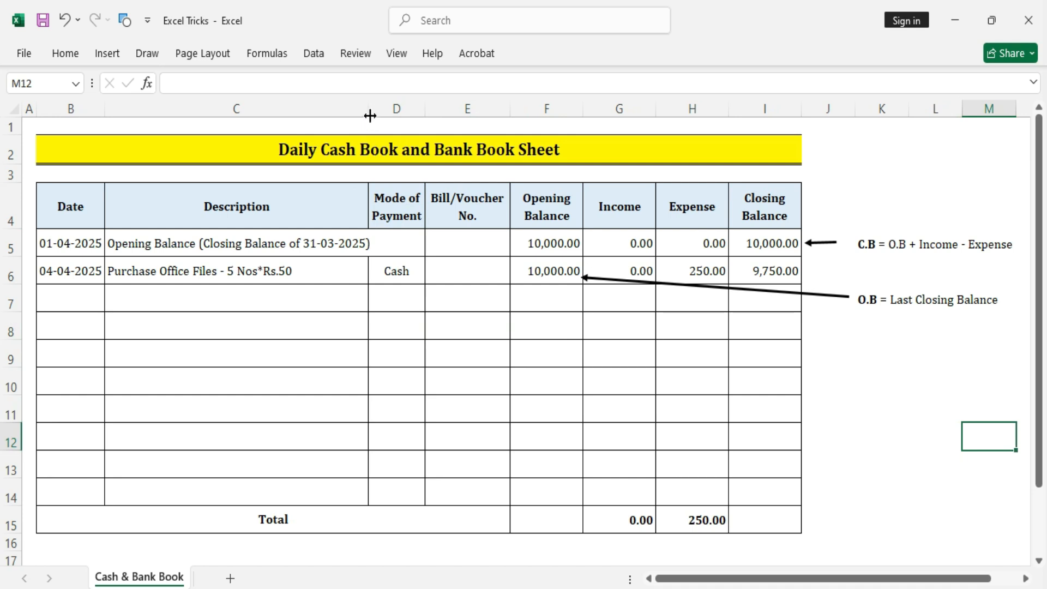
left_click_drag(368, 109, 380, 109)
left_click(944, 428)
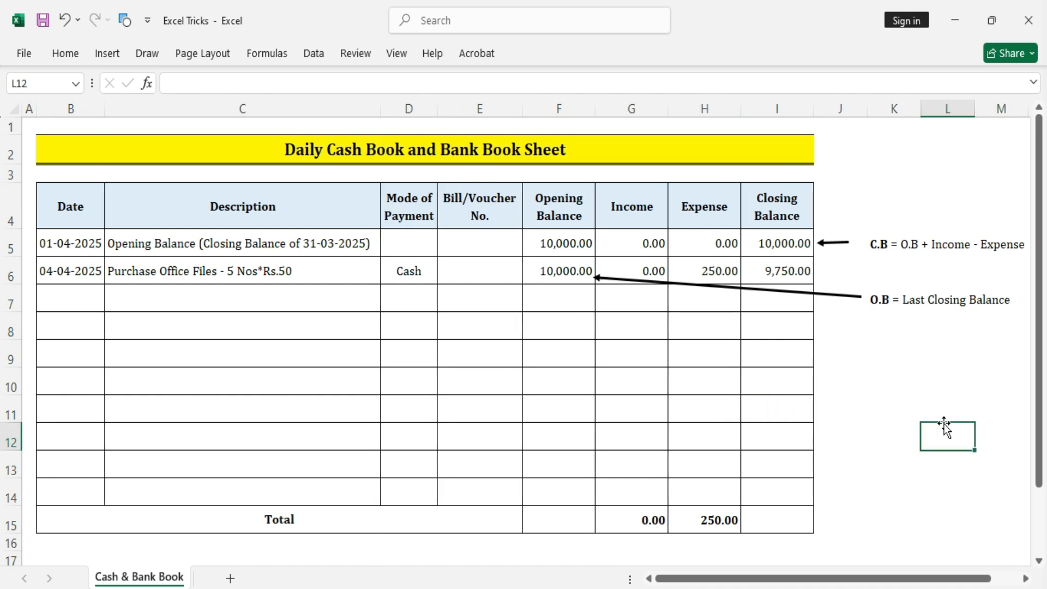
Examine the sheet title, each column heading from Date to Closing Balance, and the first entry's date and description.
left_click(966, 400)
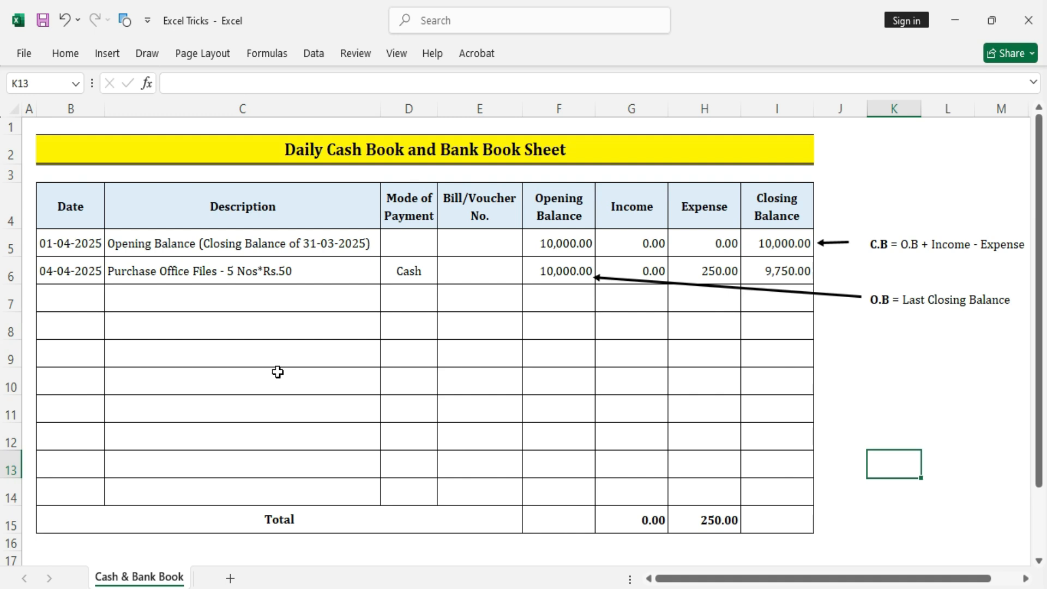
left_click(347, 137)
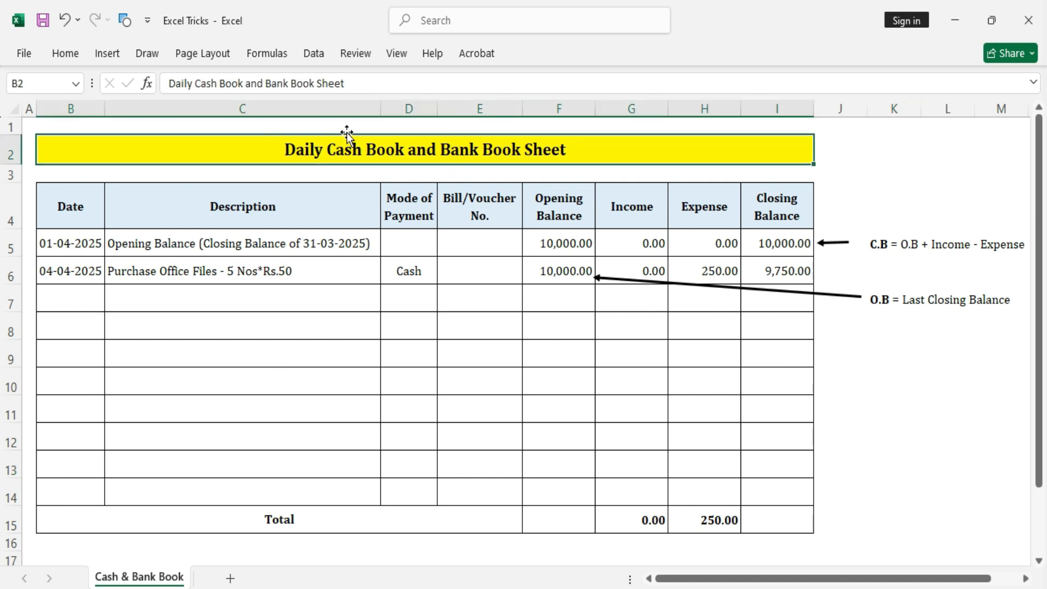
left_click(1013, 431)
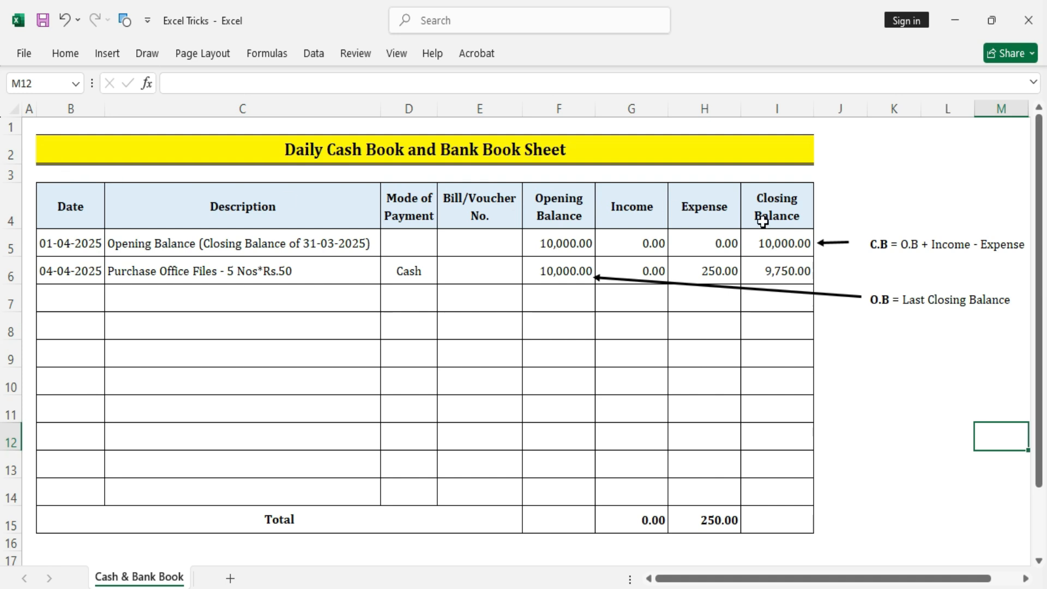
left_click(237, 152)
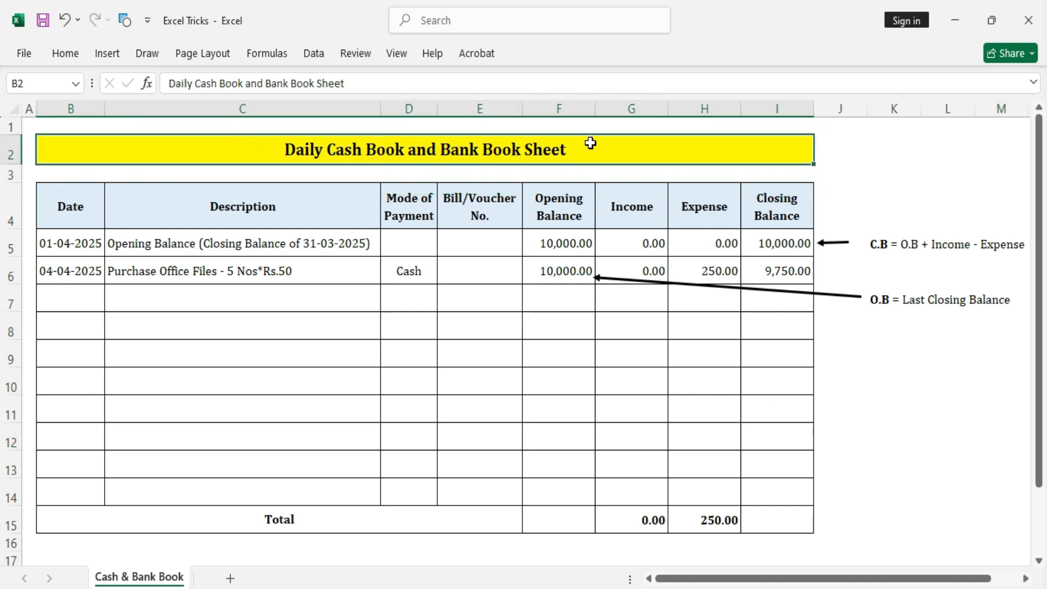
left_click(79, 207)
left_click_drag(79, 207, 78, 470)
left_click(376, 224)
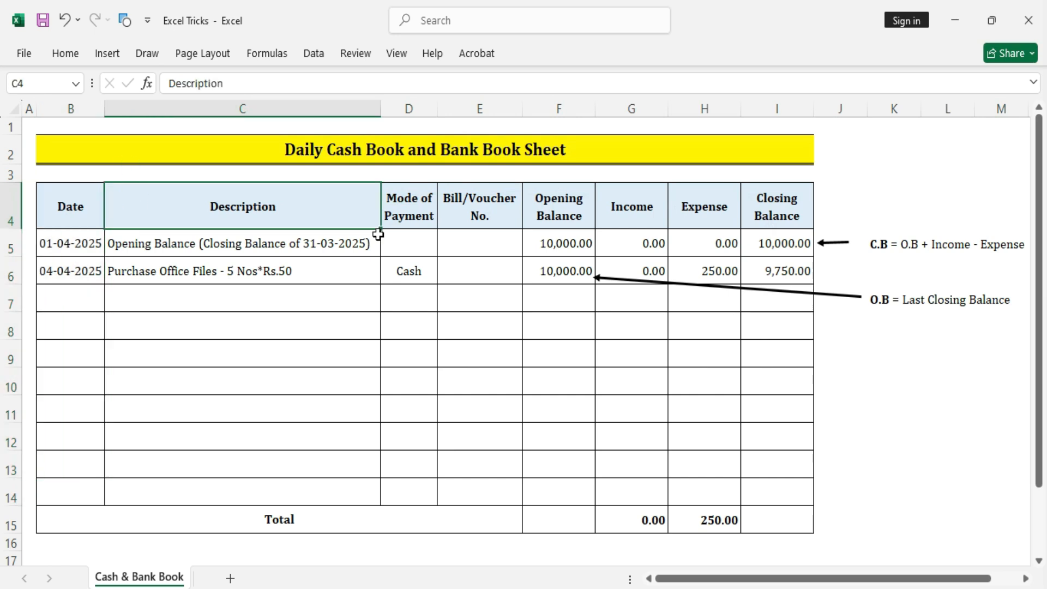
left_click(411, 197)
left_click(480, 214)
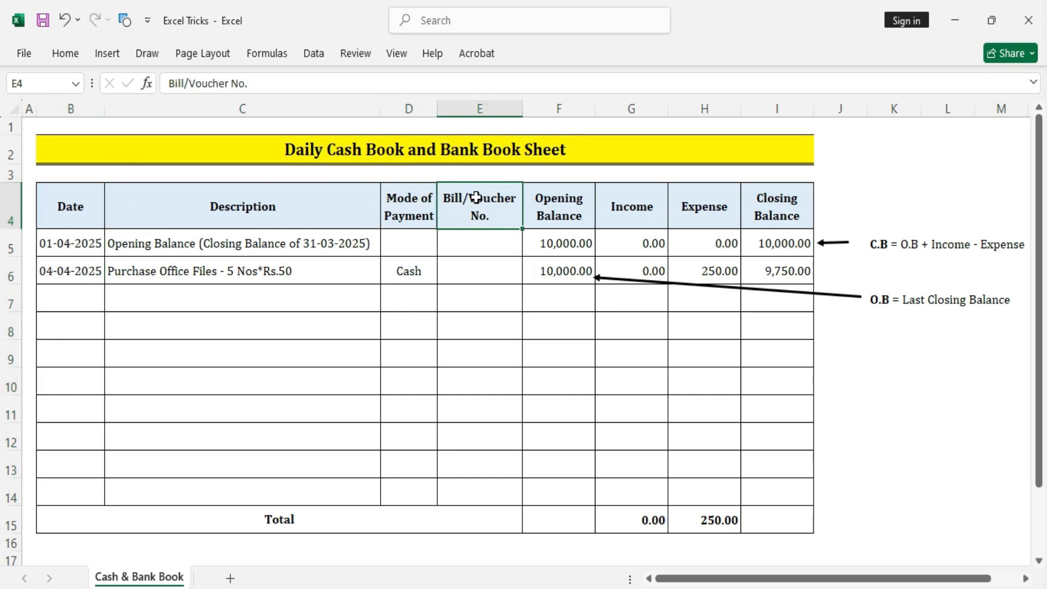
left_click(556, 198)
left_click(636, 208)
left_click(703, 206)
left_click(772, 205)
left_click(866, 439)
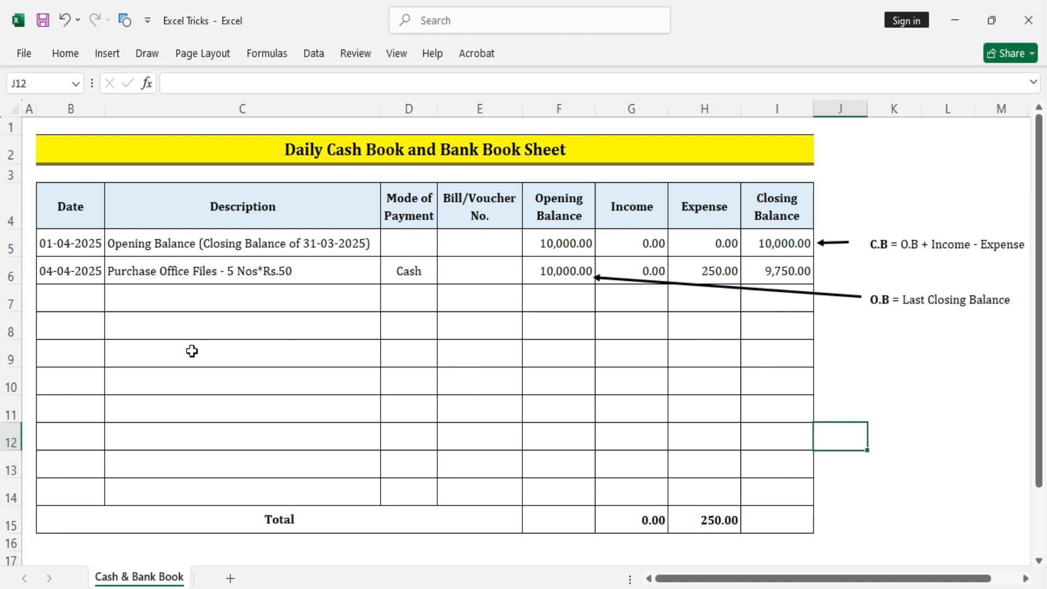
left_click(65, 248)
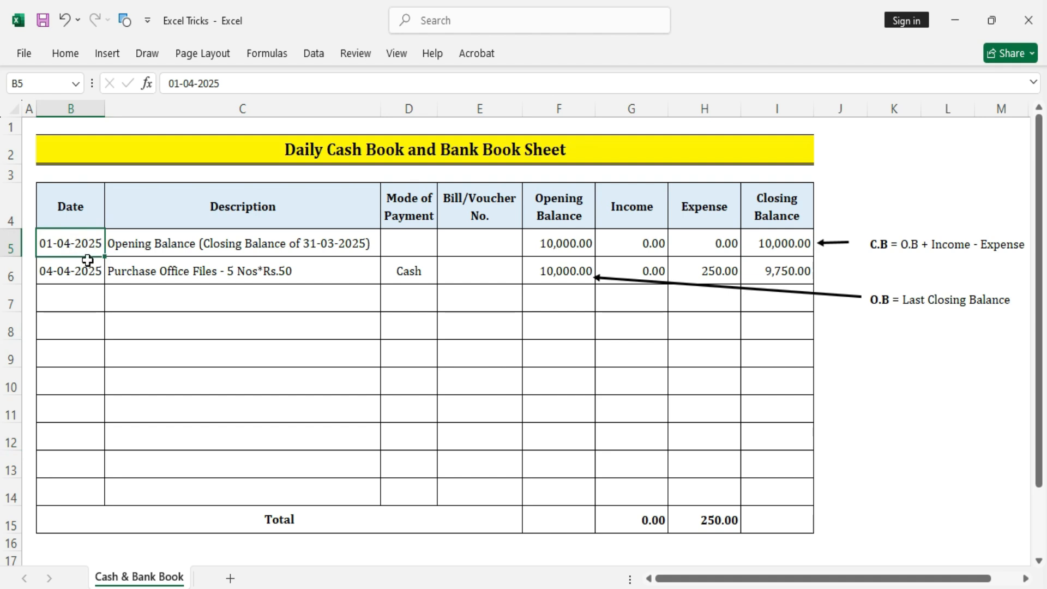
left_click(225, 252)
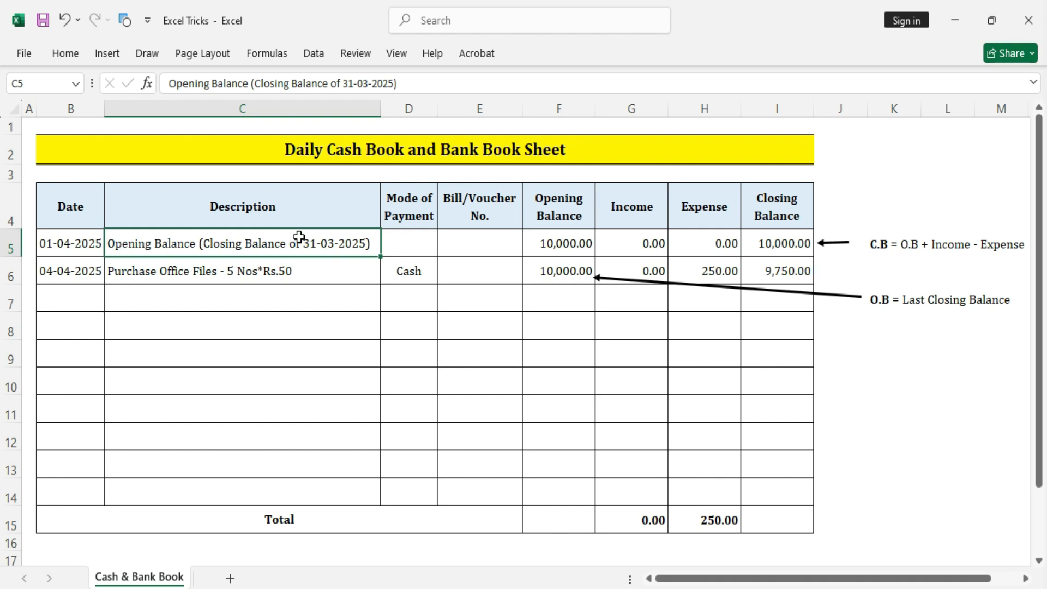
Try UPI, Cash and NEFT in turn as the payment mode for the 04-04-2025 office files purchase.
left_click(425, 244)
left_click(414, 273)
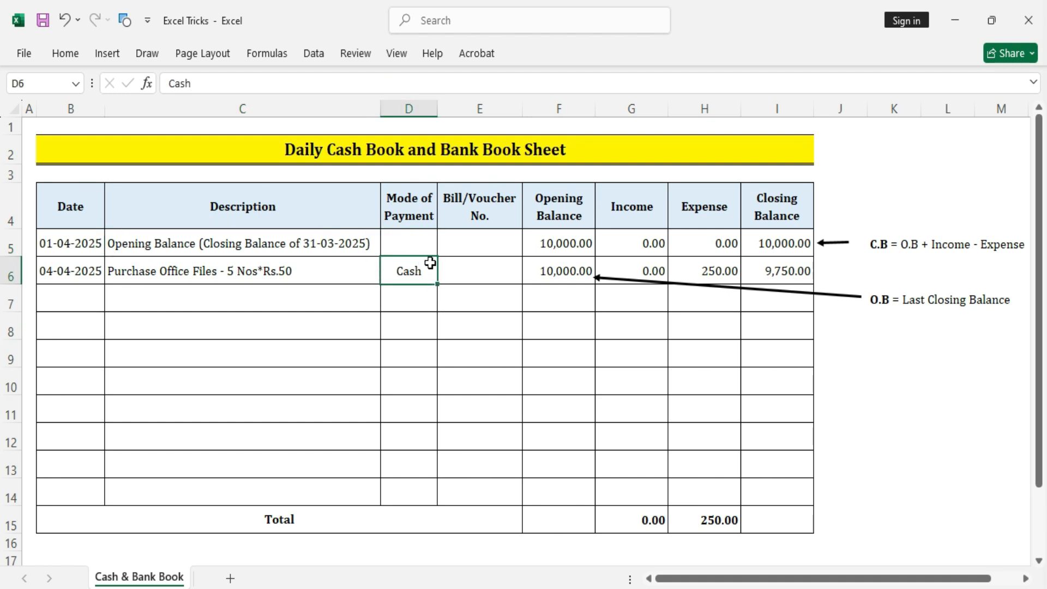
left_click(419, 241)
left_click(419, 273)
type("UPI")
key("Return")
key("Up")
type("Cash")
key("Return")
key("Up")
type("NEFT")
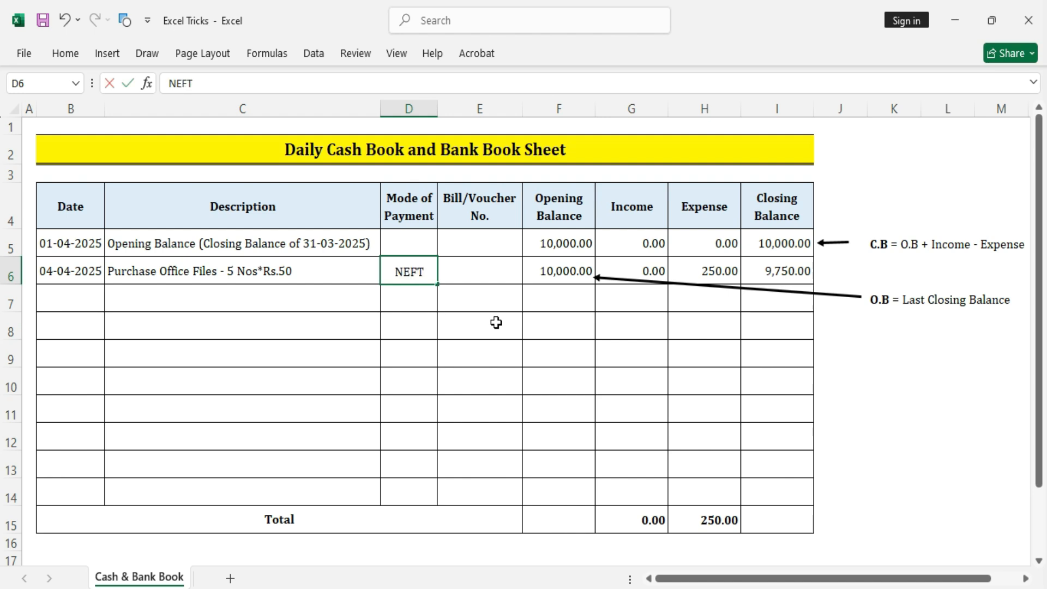
key("Return")
Set the payment mode of the office files purchase back to Cash.
key("Up")
type("CAsh")
key("Tab")
left_click(501, 320)
left_click(567, 320)
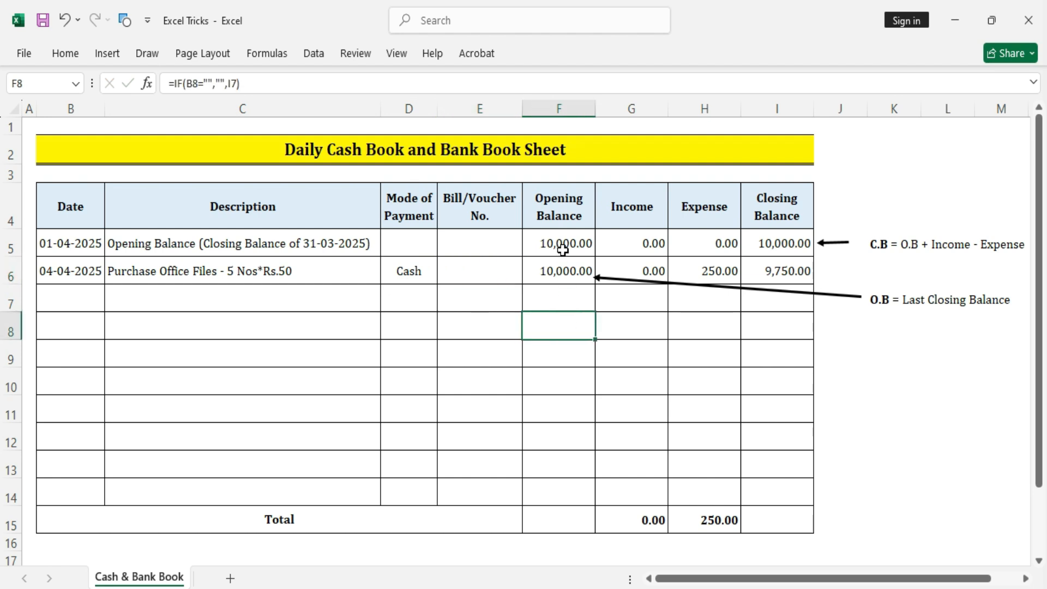
Enter 11 as the bill/voucher number for the 04-04-2025 office files purchase.
left_click(479, 208)
left_click_drag(479, 208, 483, 271)
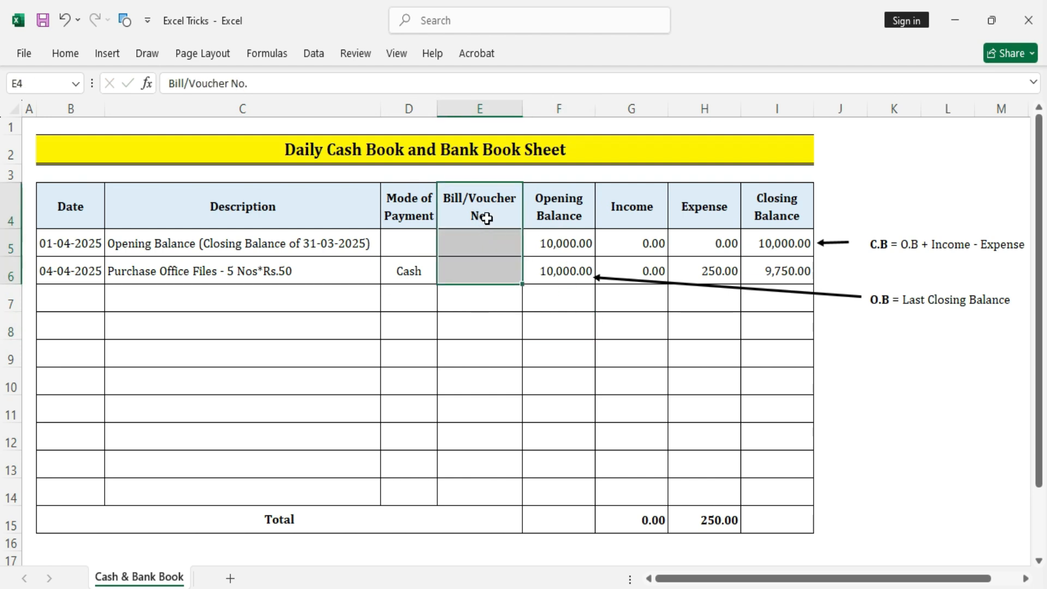
left_click(487, 218)
left_click(486, 271)
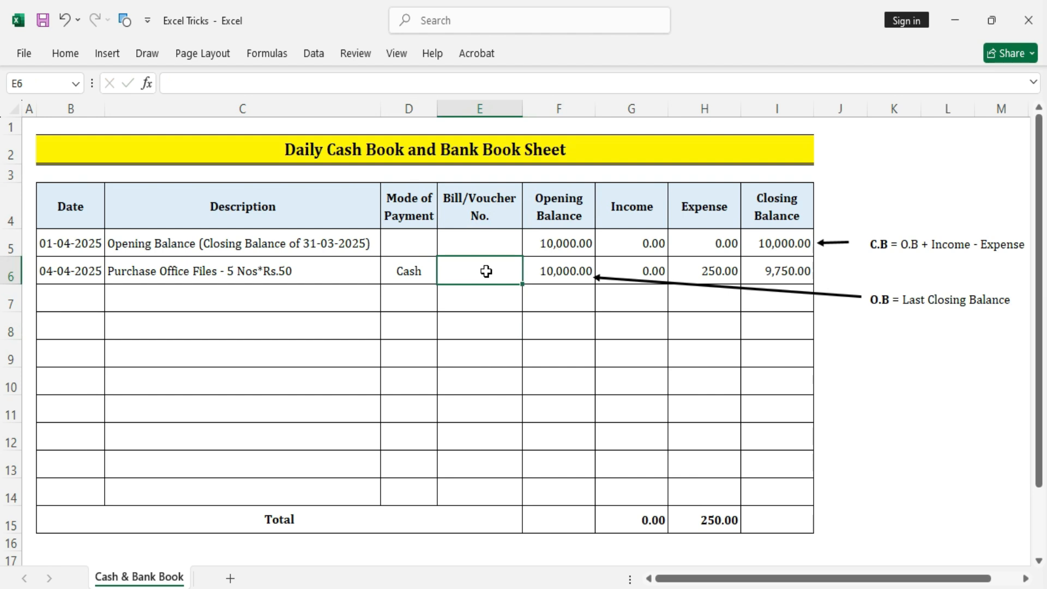
type("11")
key("Tab")
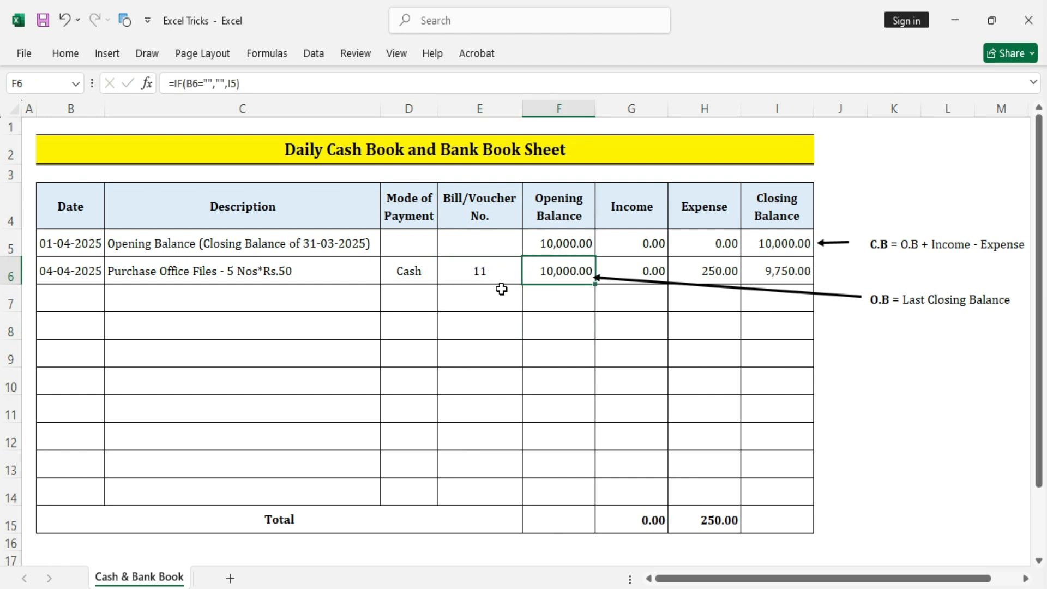
key("Return")
Examine the 01-04-2025 opening entry's date, description, opening balance and income, and its closing balance formula.
left_click(556, 289)
left_click(561, 244)
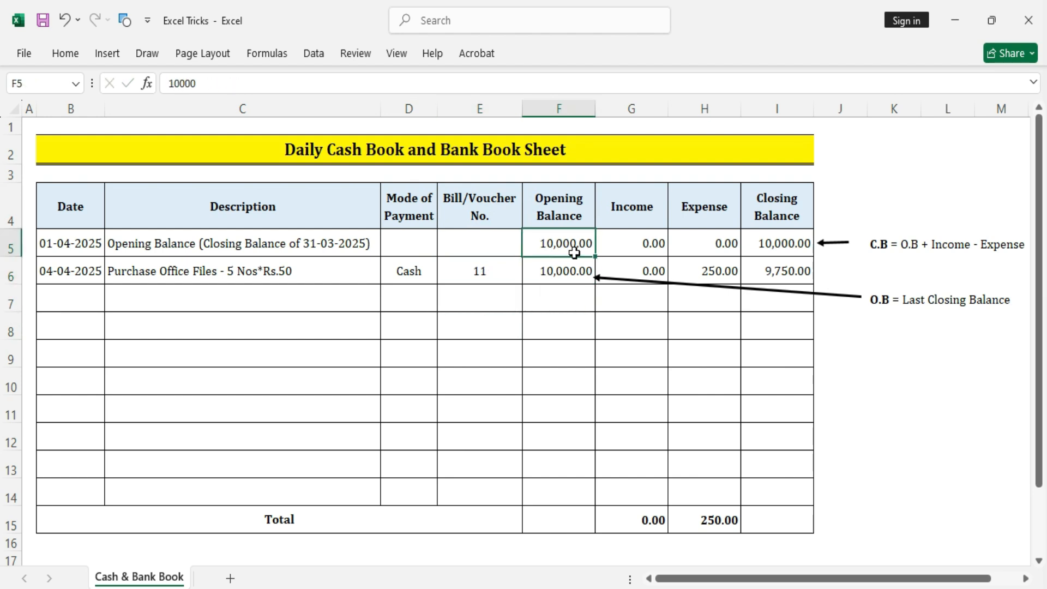
left_click(94, 248)
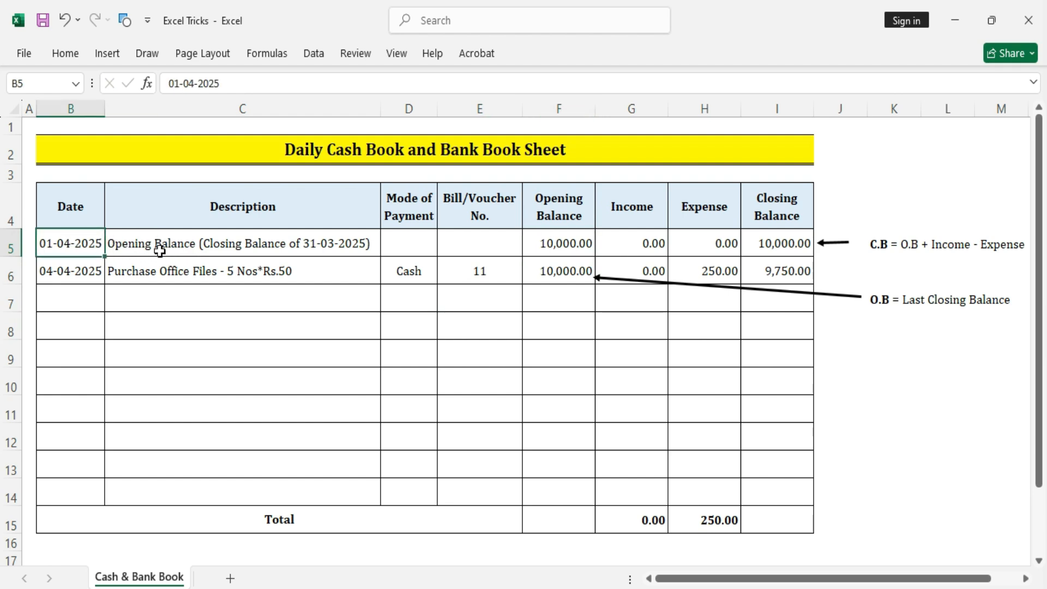
left_click(193, 249)
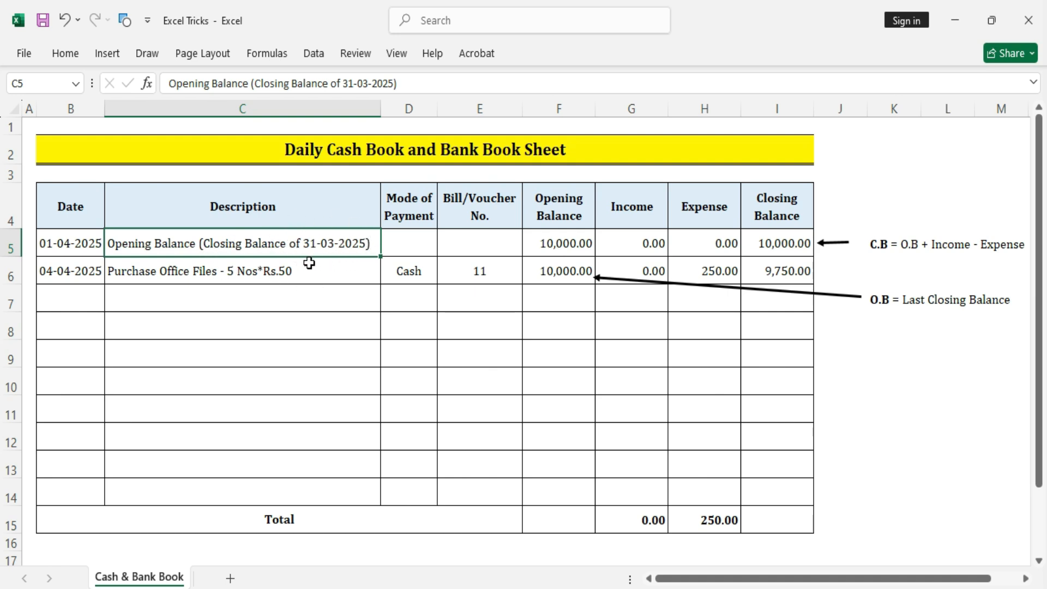
left_click(100, 247)
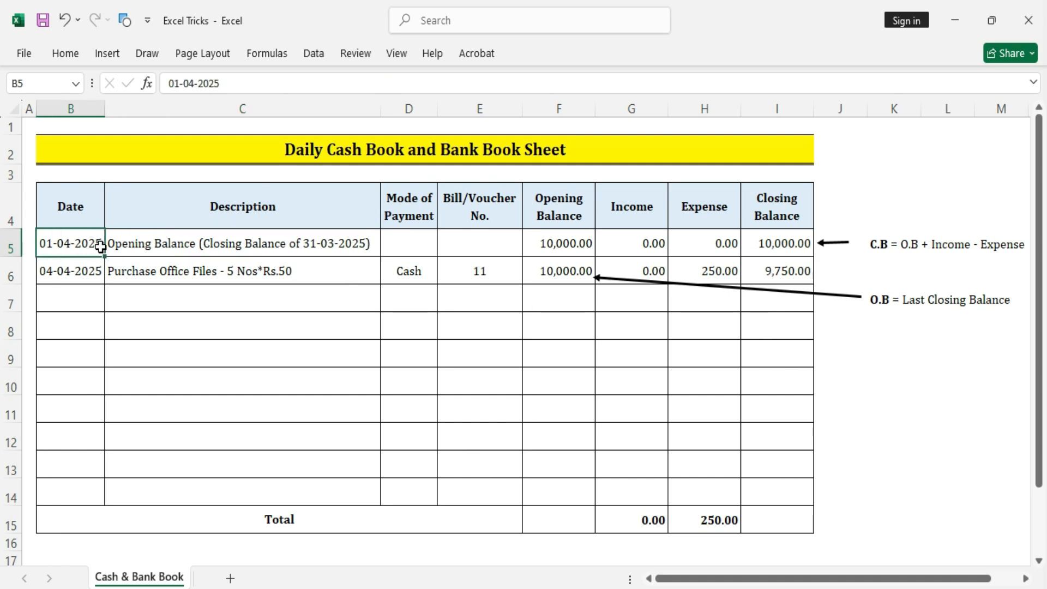
left_click(566, 243)
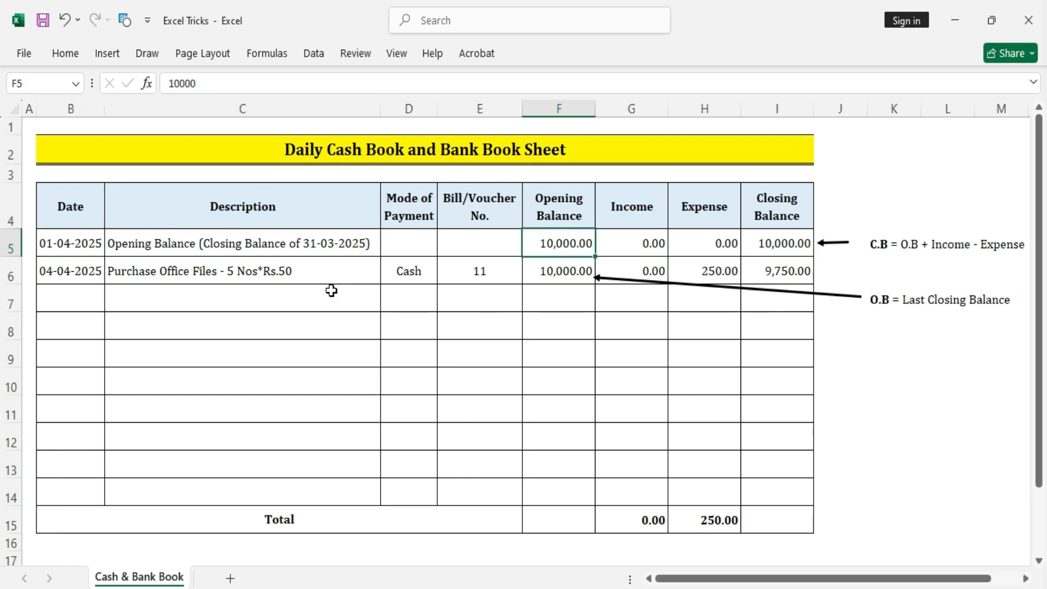
left_click(273, 251)
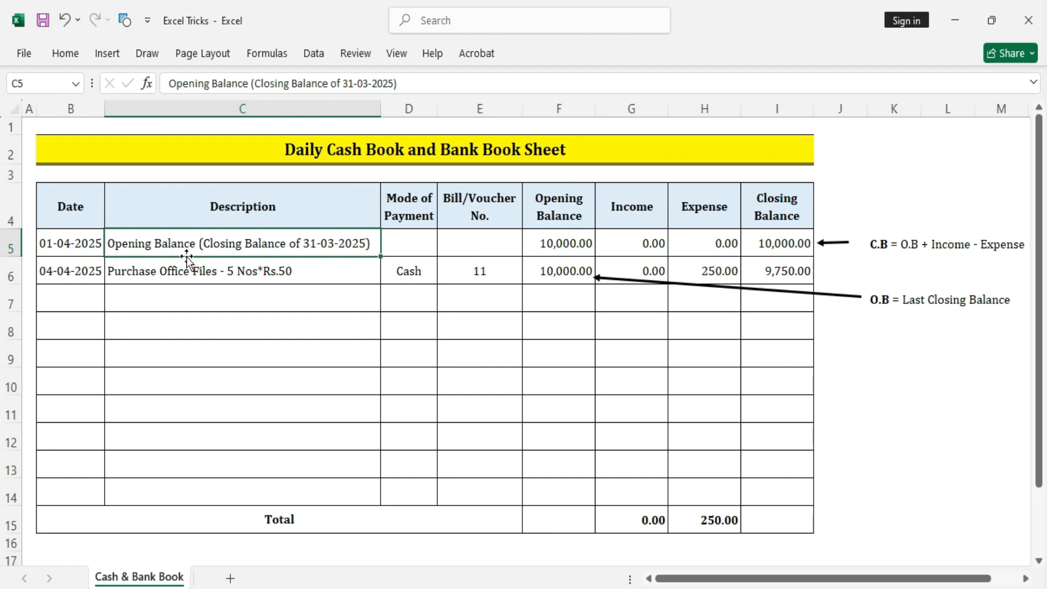
left_click(59, 246)
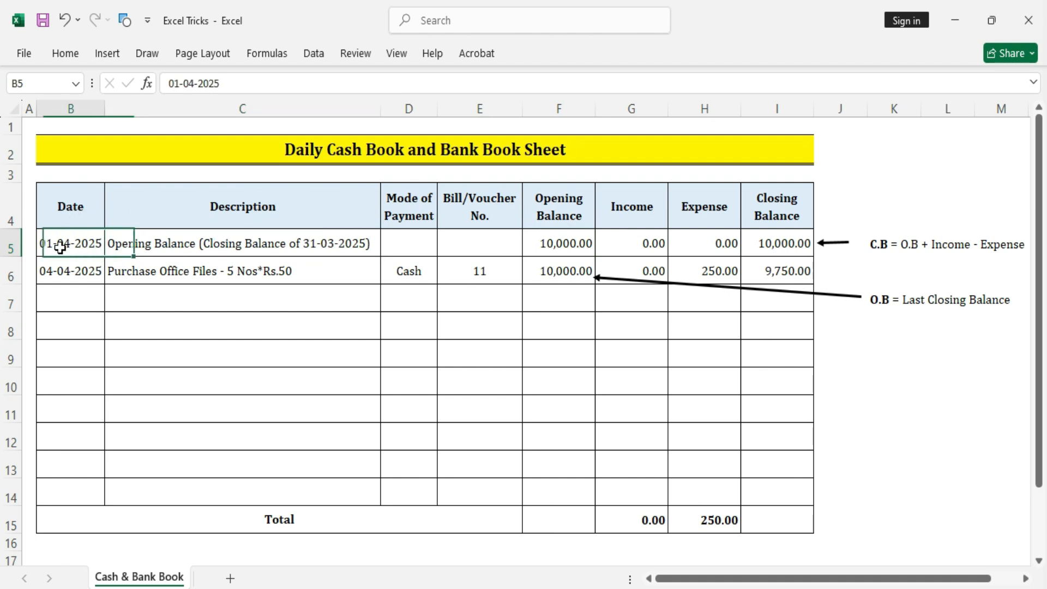
left_click(554, 249)
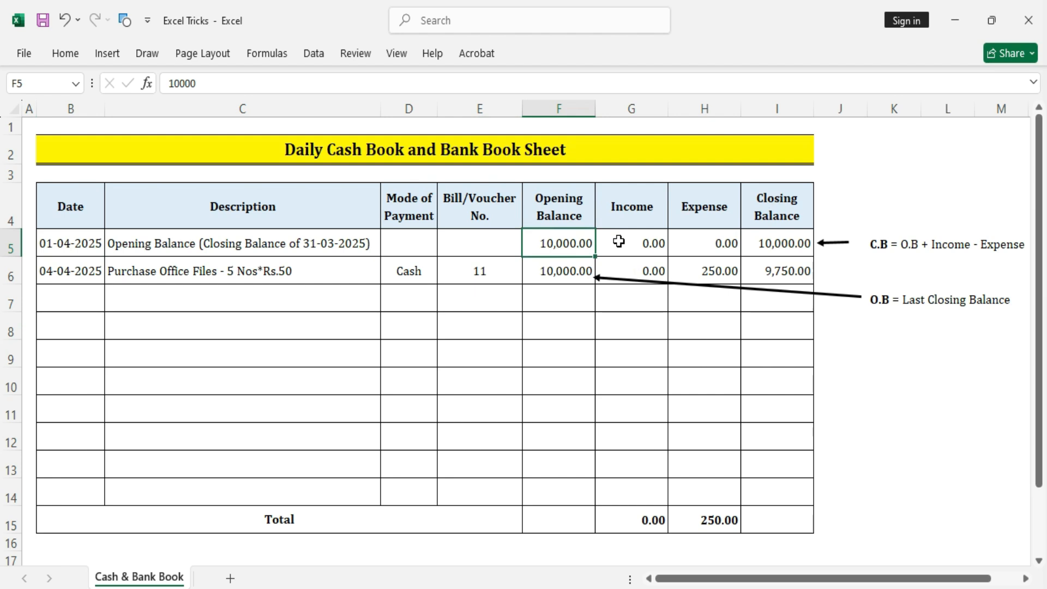
left_click(644, 242)
left_click(762, 251)
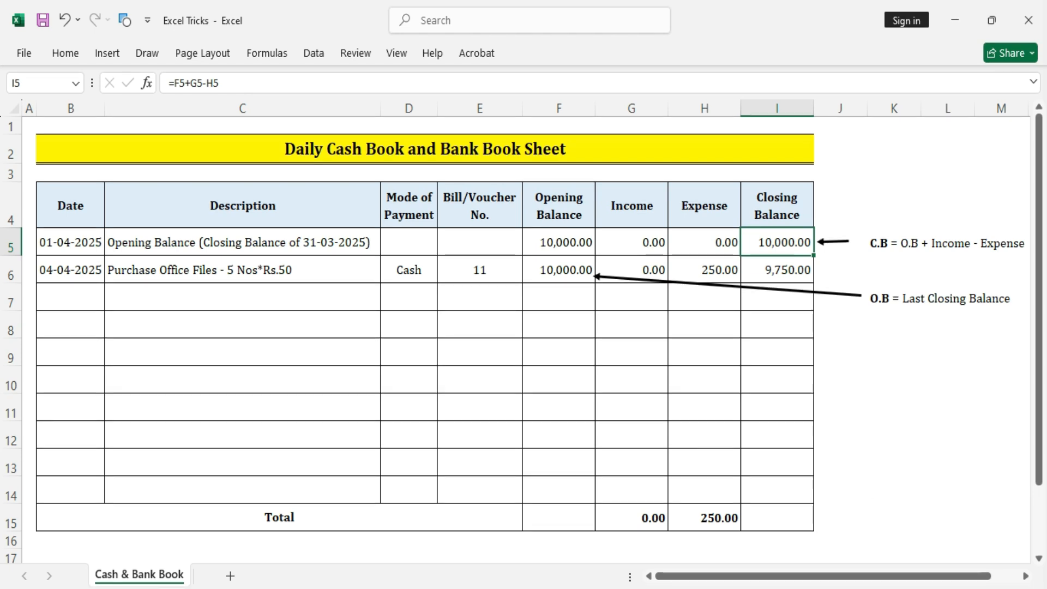
left_click(626, 428)
Review the 04-04-2025 purchase entry's date, description, payment mode and opening balance formula against the first entry.
left_click(81, 278)
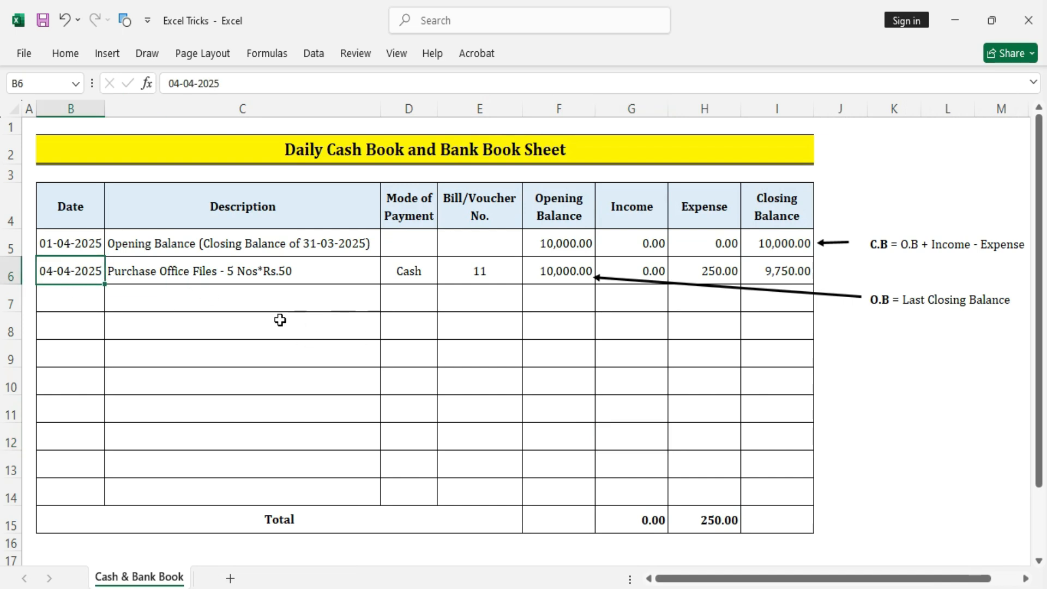
left_click(250, 276)
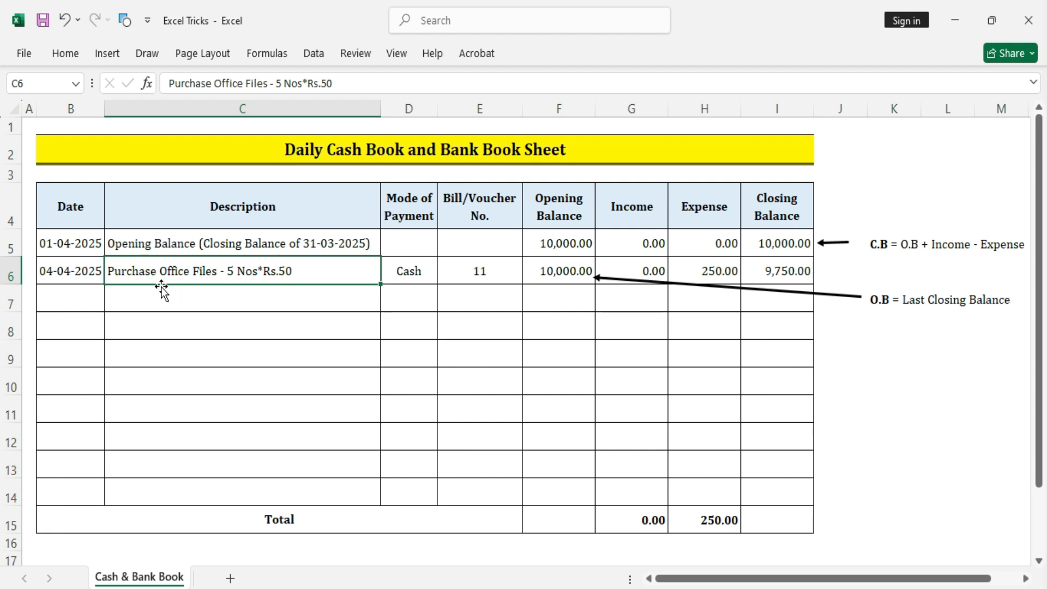
left_click(424, 272)
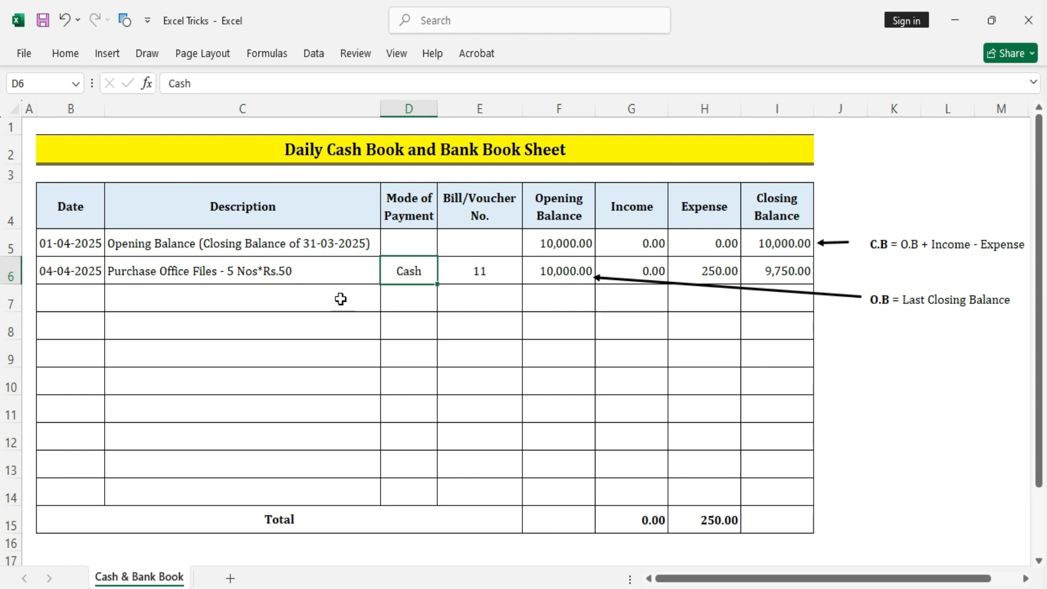
left_click(561, 270)
left_click(56, 246)
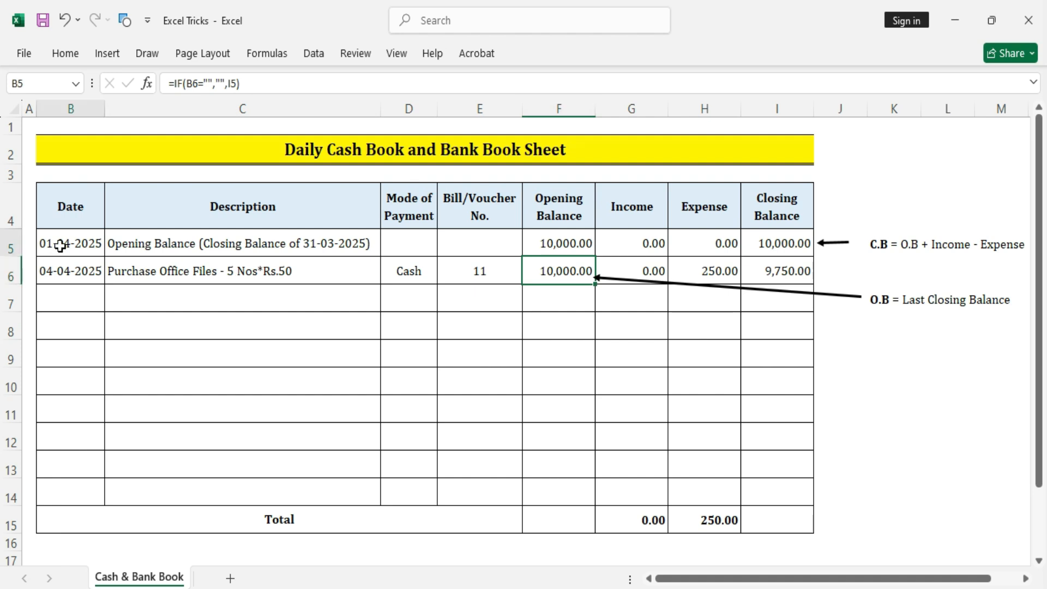
Compare the opening balance of the 04-04-2025 office files purchase with the closing balance of the 01-04-2025 entry.
left_click(774, 237)
left_click(579, 272)
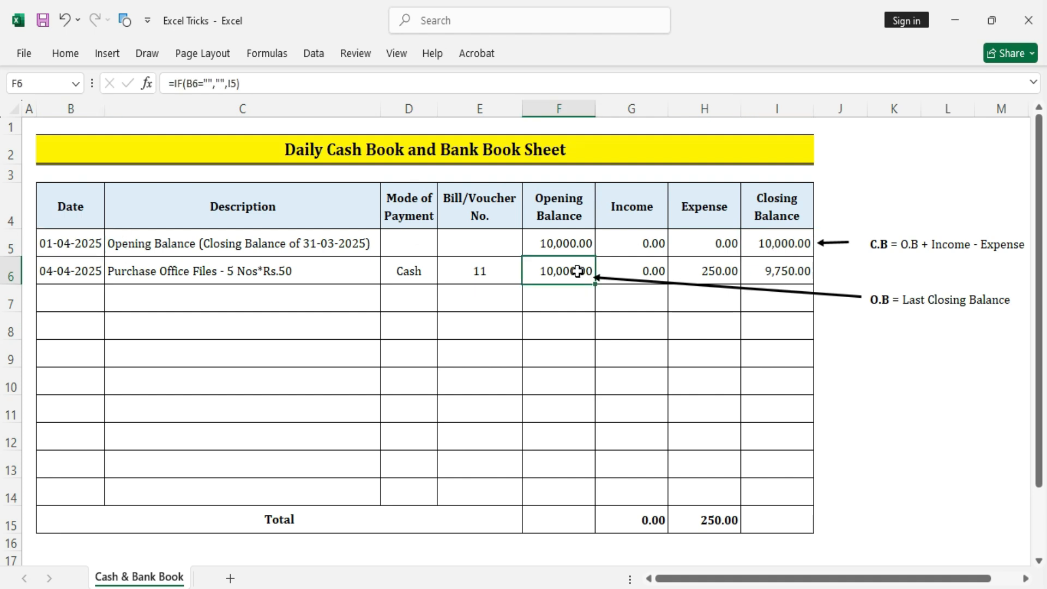
left_click(759, 247)
left_click(561, 279)
left_click(796, 244)
left_click(579, 271)
Review the 04-04-2025 purchase entry's income, expense and closing balance formula, and the blank date cell below it.
left_click(637, 279)
left_click(650, 270)
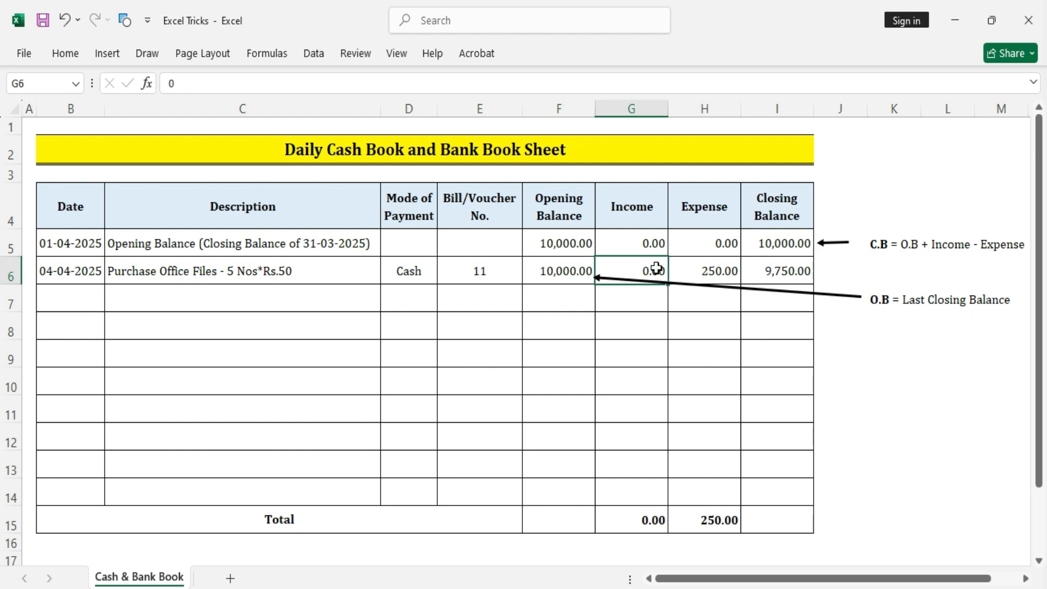
left_click(716, 269)
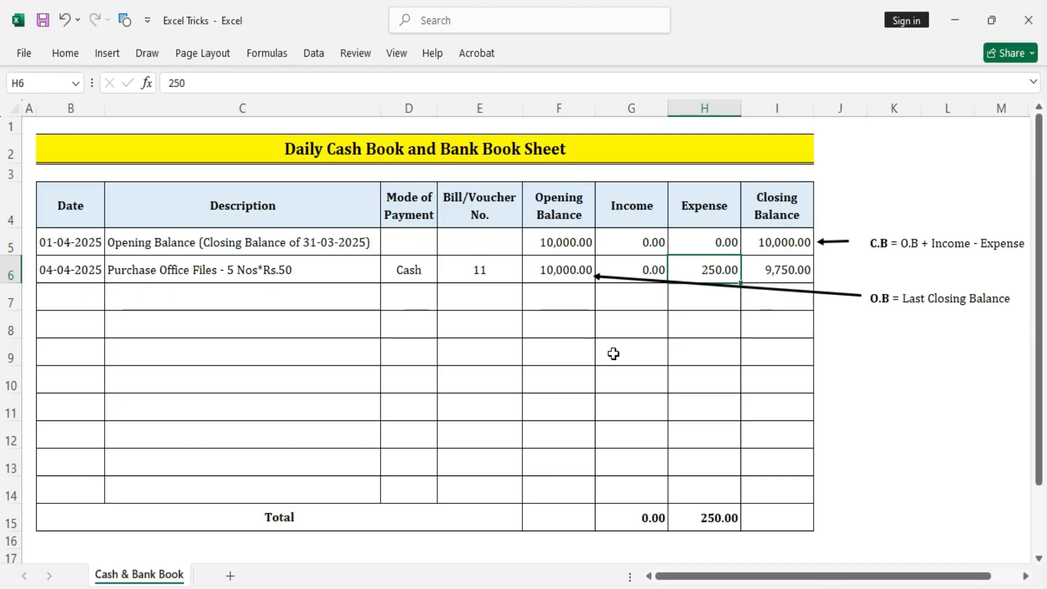
left_click(613, 353)
left_click(764, 272)
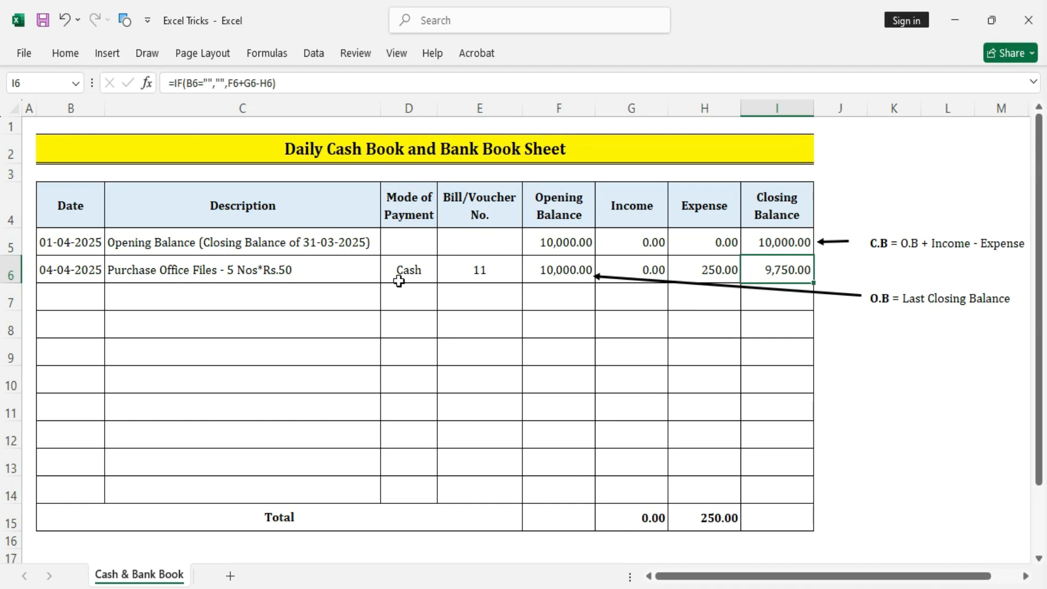
left_click(102, 272)
left_click(84, 296)
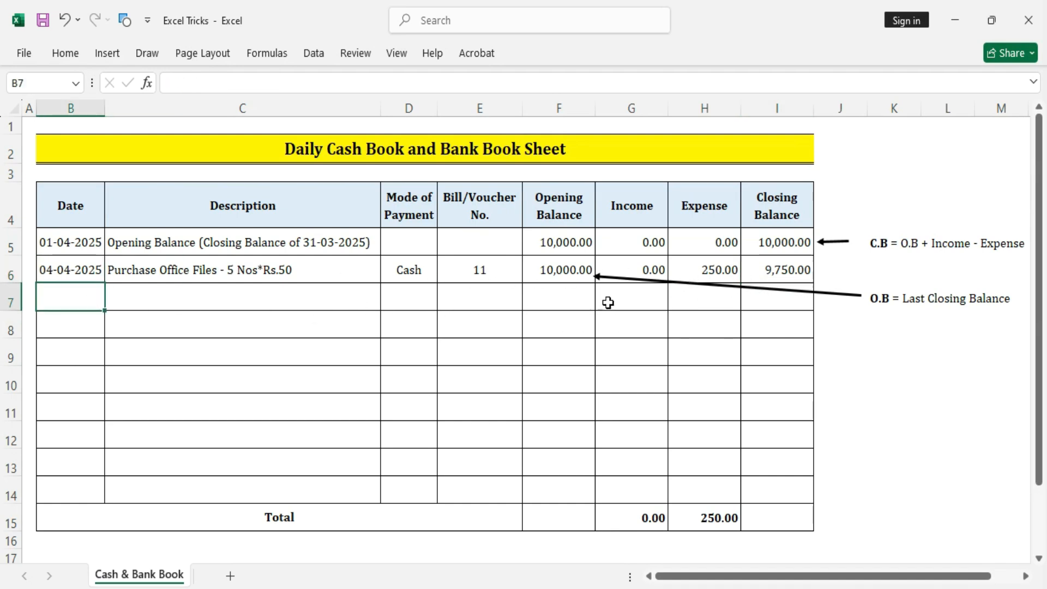
Examine the opening balances of both entries, the first closing balance formula and the C.B and O.B rule notes beside the table.
left_click(635, 302)
left_click(581, 260)
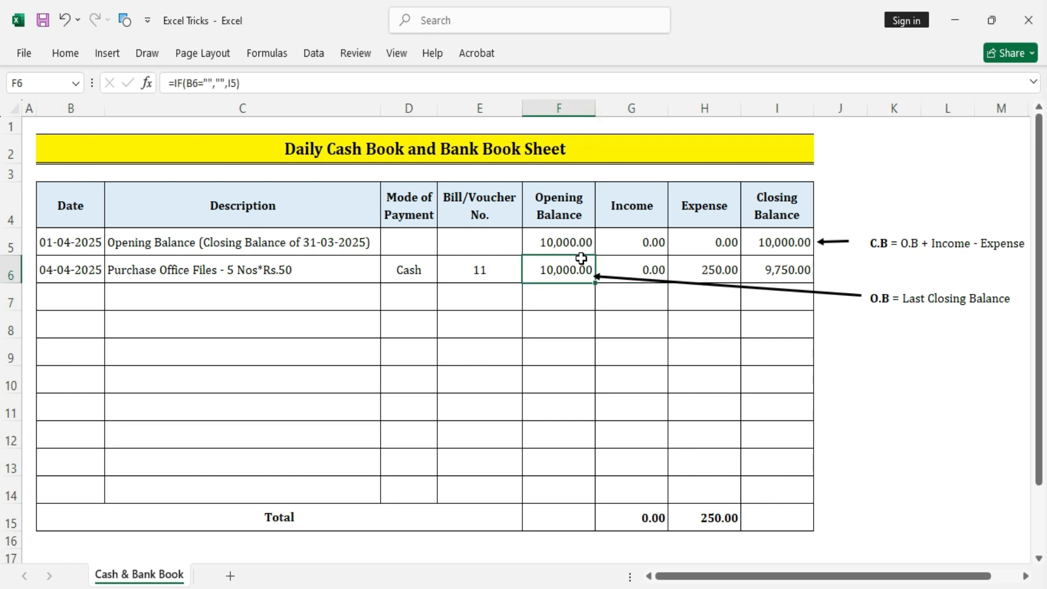
left_click(581, 241)
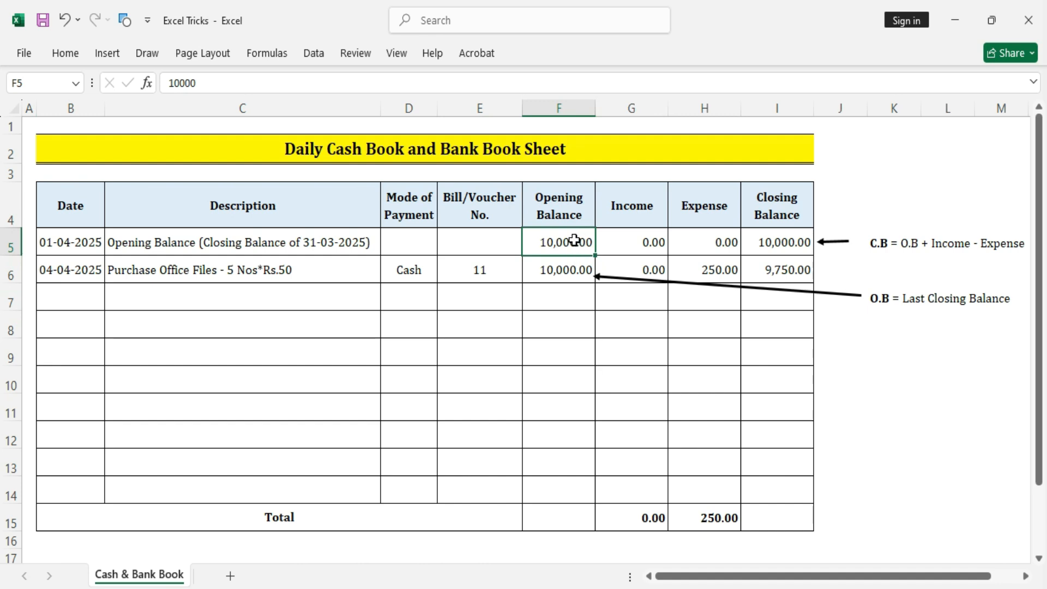
left_click(785, 243)
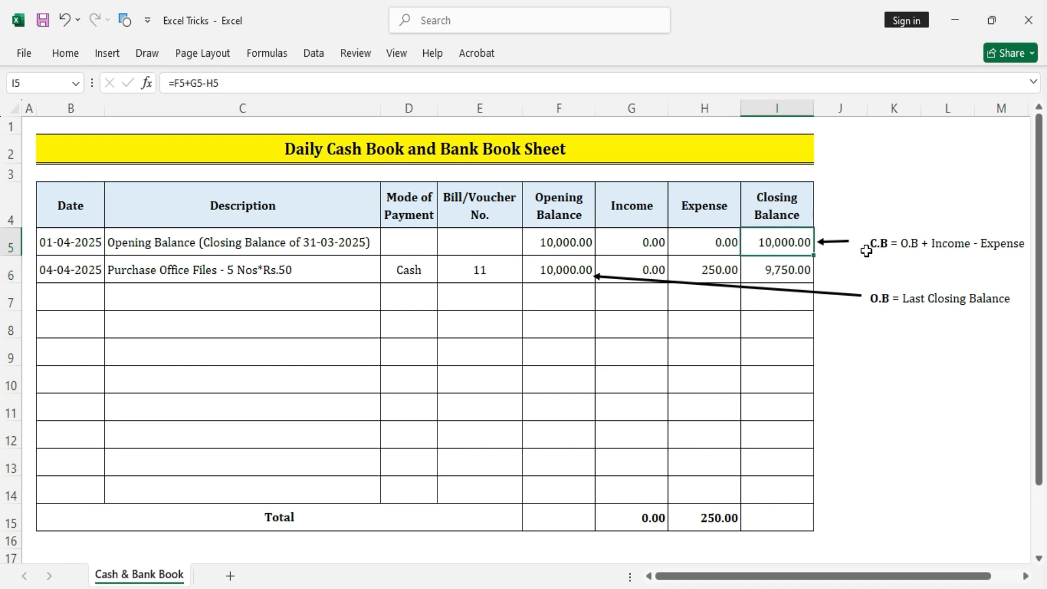
left_click(885, 249)
left_click_drag(884, 245, 1019, 243)
left_click(976, 304)
left_click(886, 261)
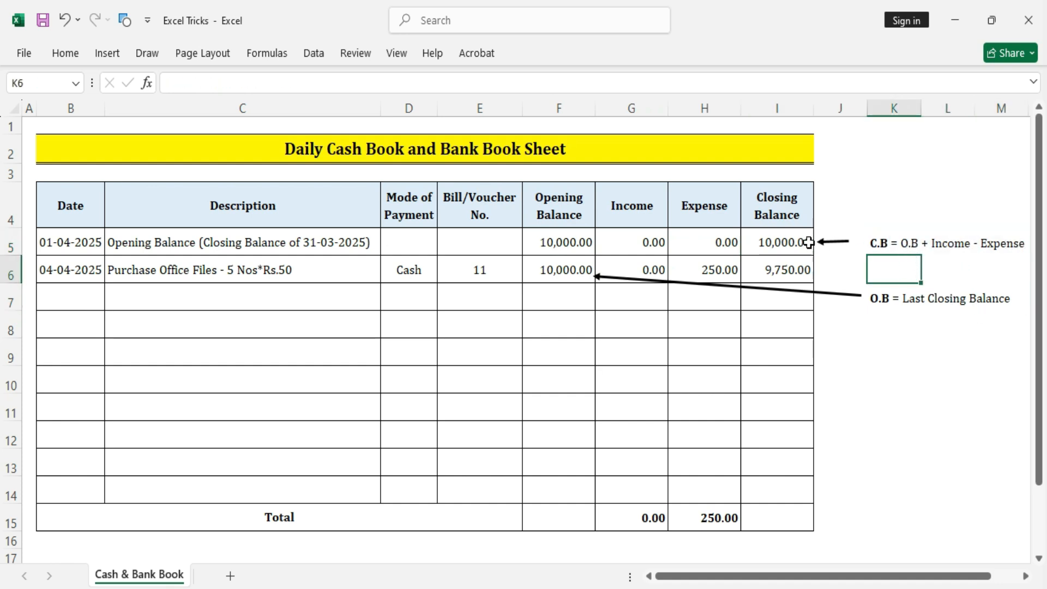
Clear the closing balance formula of the 01-04-2025 opening entry.
double_click(782, 245)
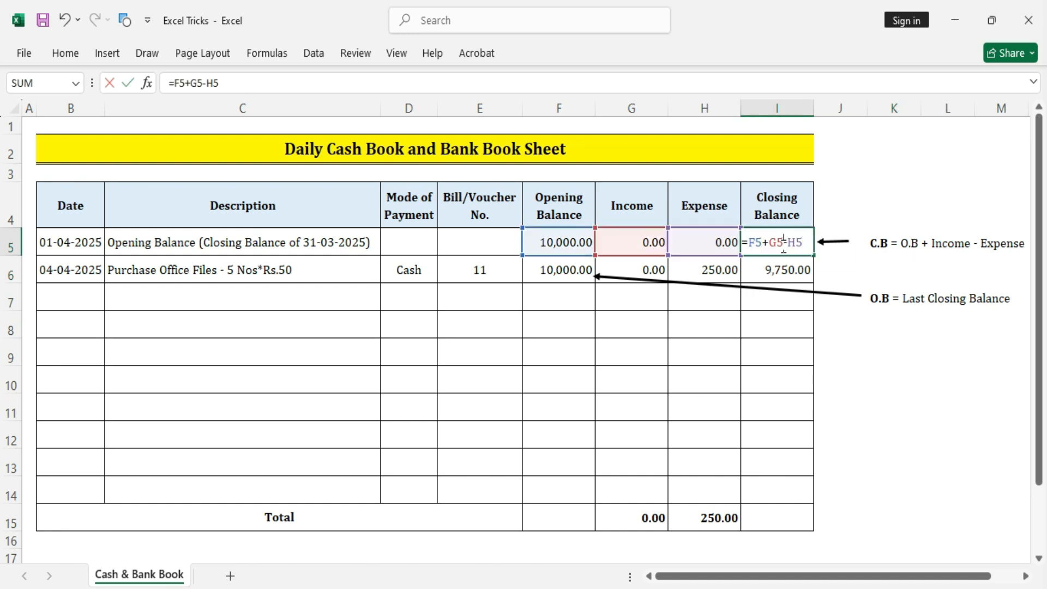
left_click_drag(808, 244, 742, 244)
key("Delete")
left_click(822, 315)
Enter =F5+G5-H5 as the closing balance formula of the 01-04-2025 entry.
left_click(785, 239)
type("=")
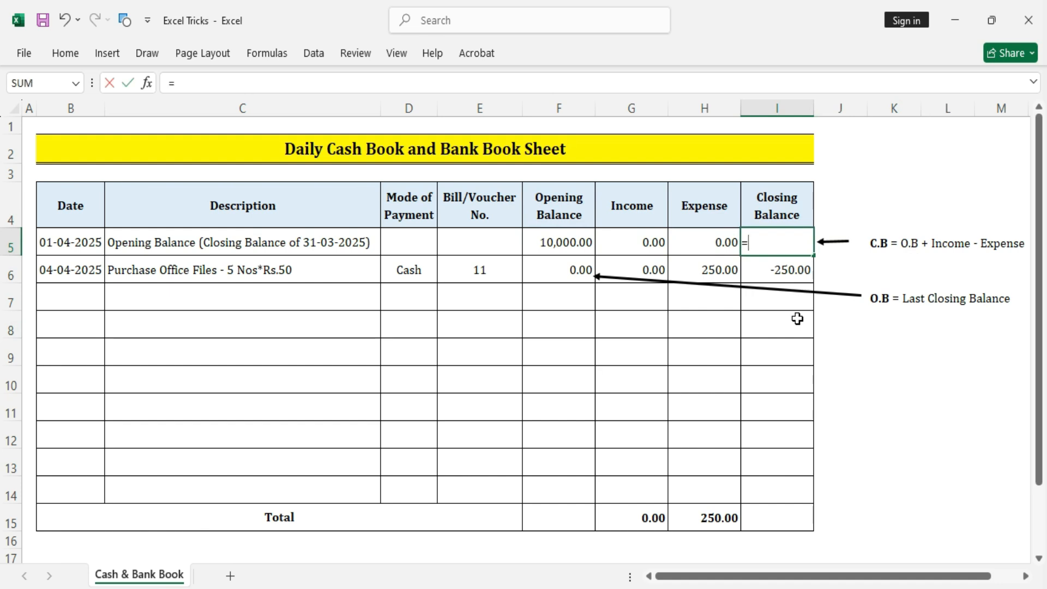
left_click(556, 242)
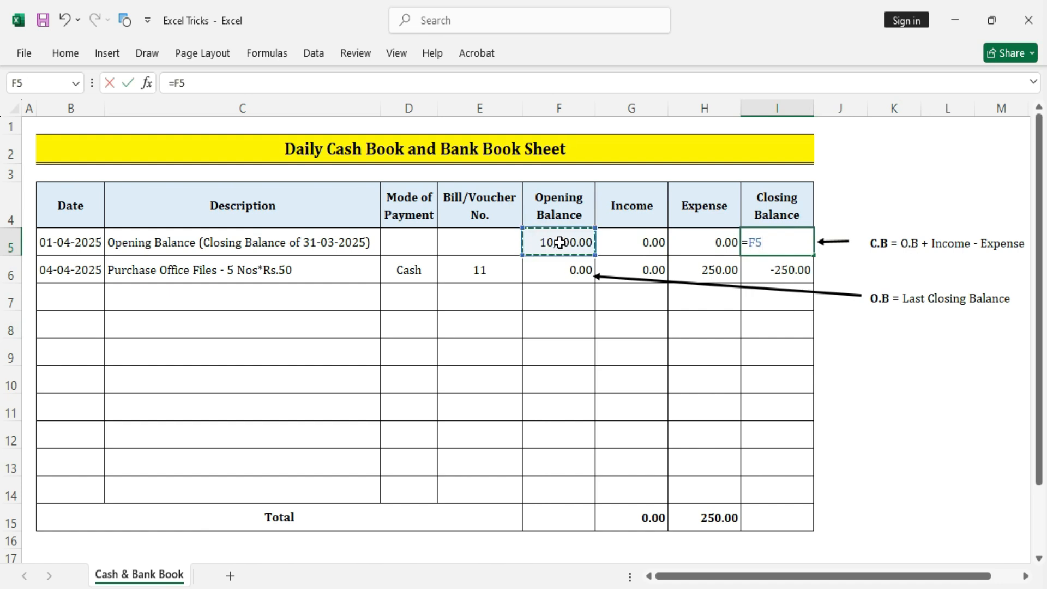
type("+")
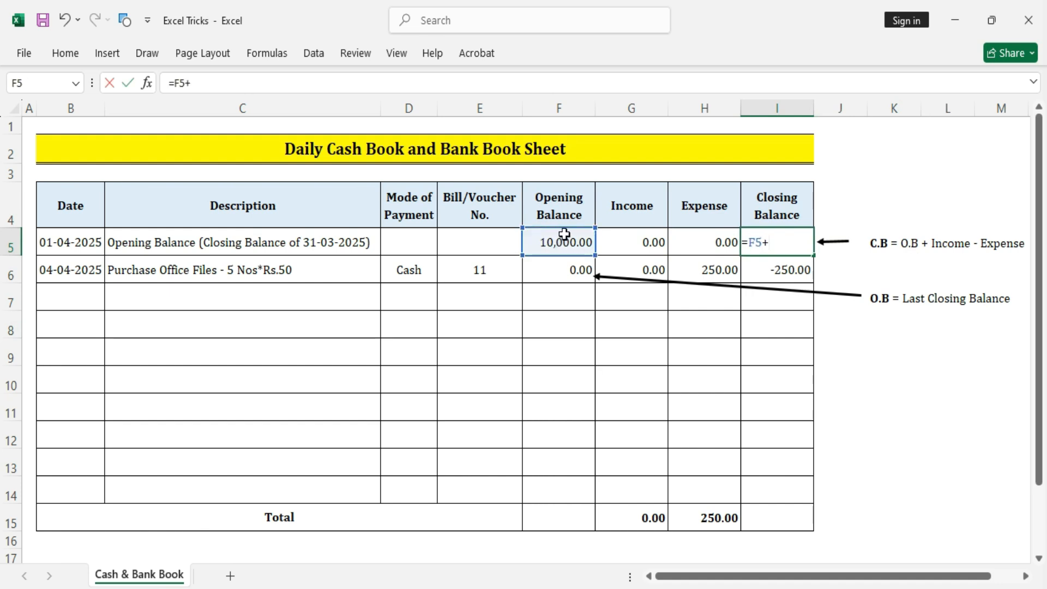
left_click(627, 237)
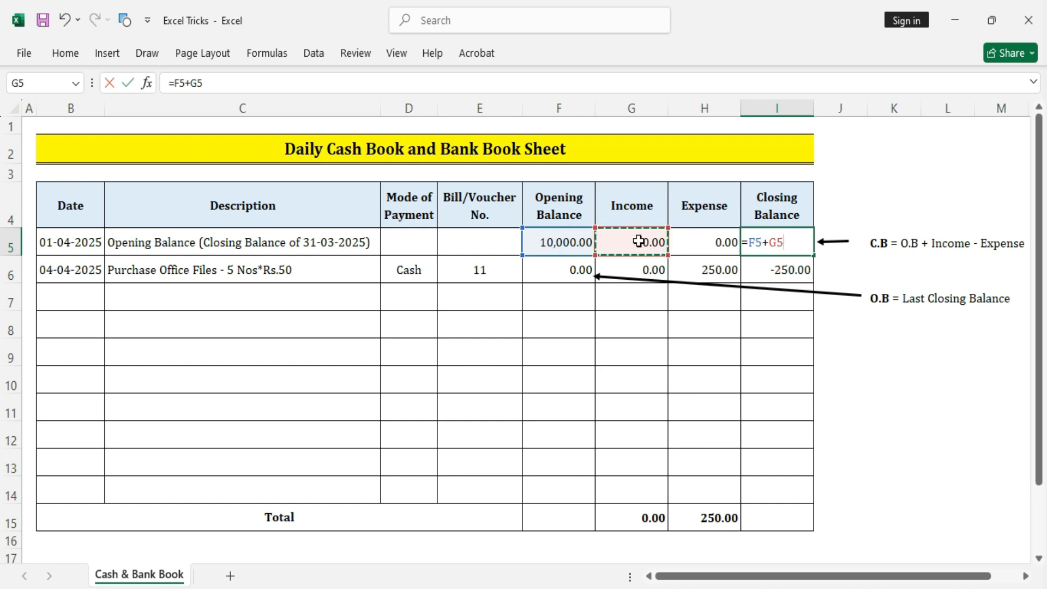
type("-")
left_click(708, 248)
key("Return")
left_click(785, 246)
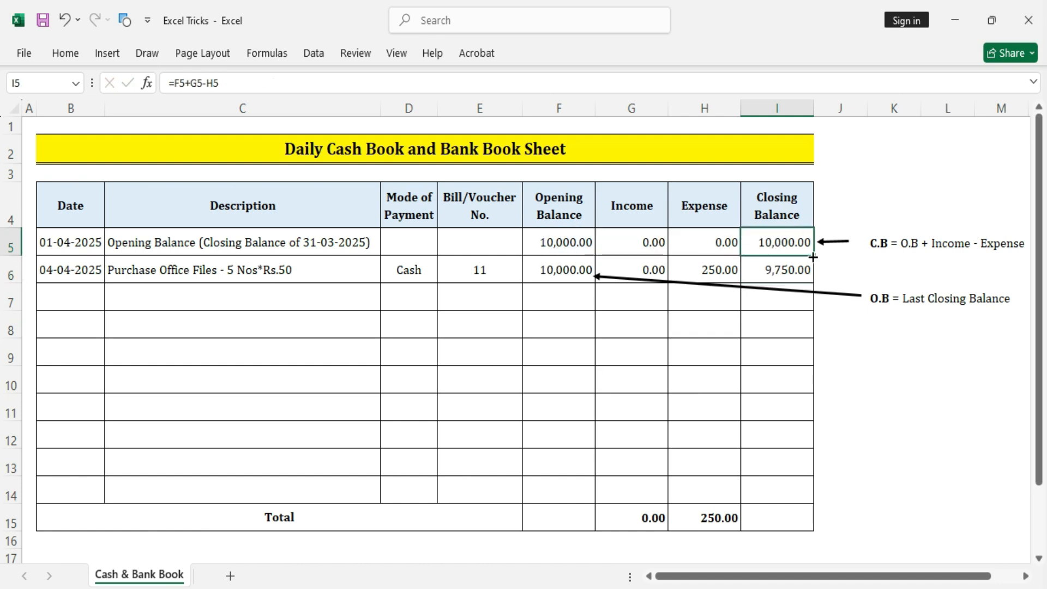
Examine the first entry's opening balance, income and expense cells and how its closing balance formula refers to them.
left_click(584, 235)
left_click(643, 241)
left_click(699, 243)
left_click(782, 252)
double_click(778, 243)
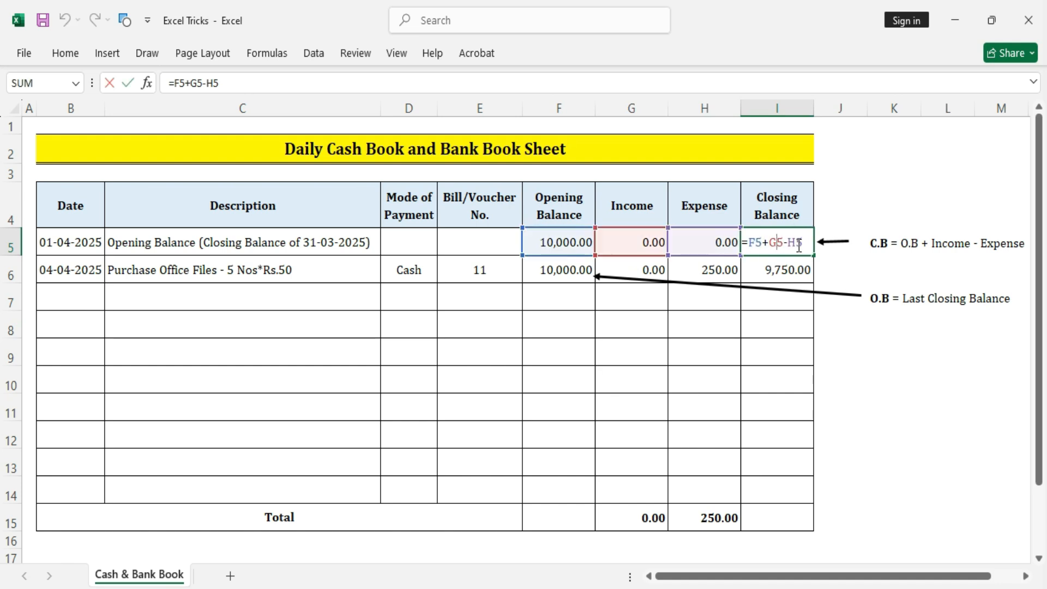
double_click(758, 243)
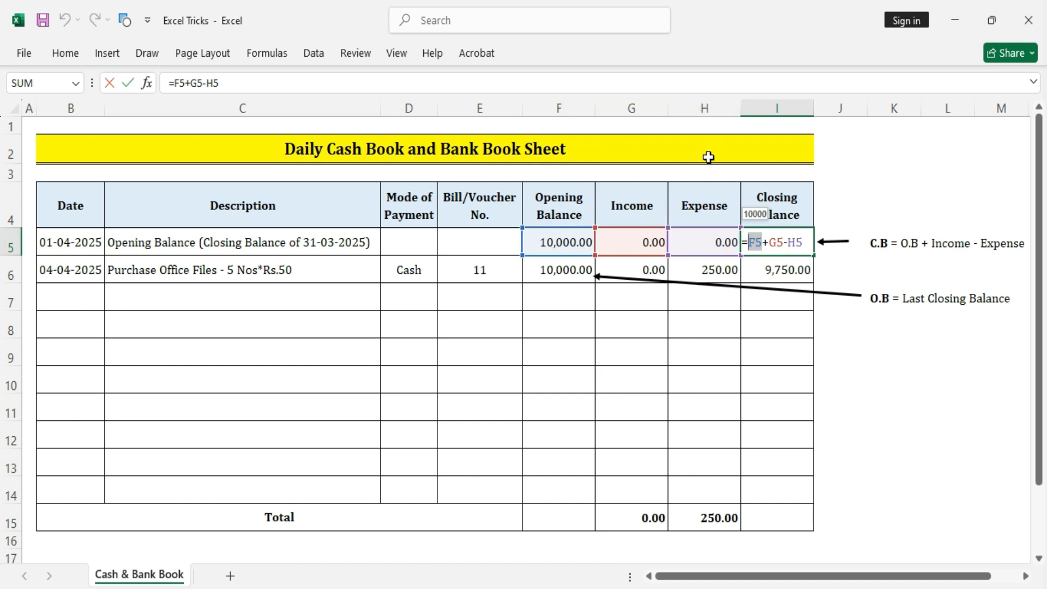
left_click_drag(804, 243, 756, 240)
left_click(780, 243)
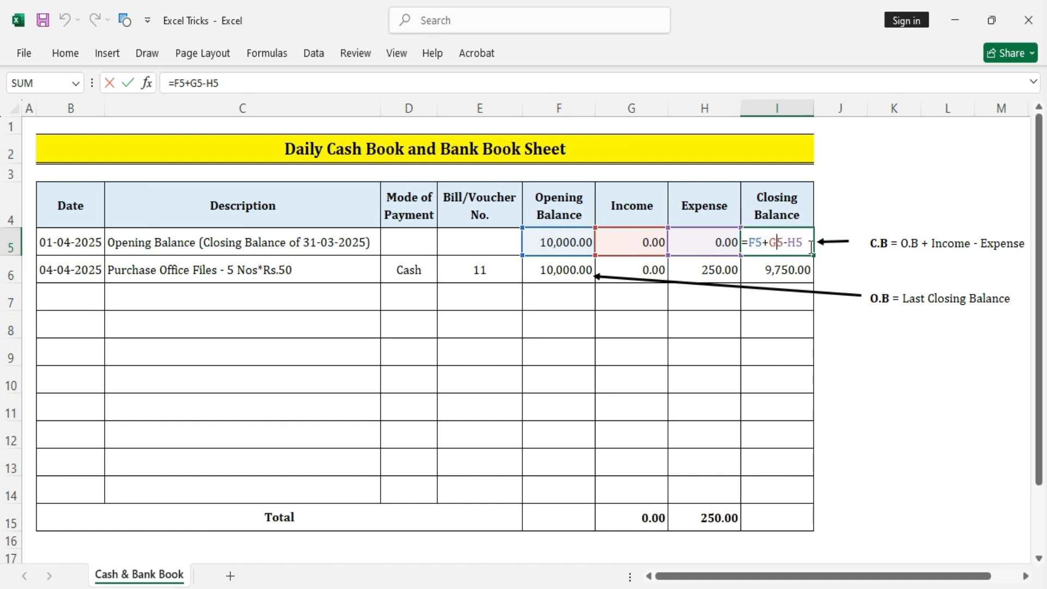
key("Return")
left_click(800, 241)
Delete the opening balance formula of the 04-04-2025 office files purchase.
left_click_drag(102, 279, 363, 279)
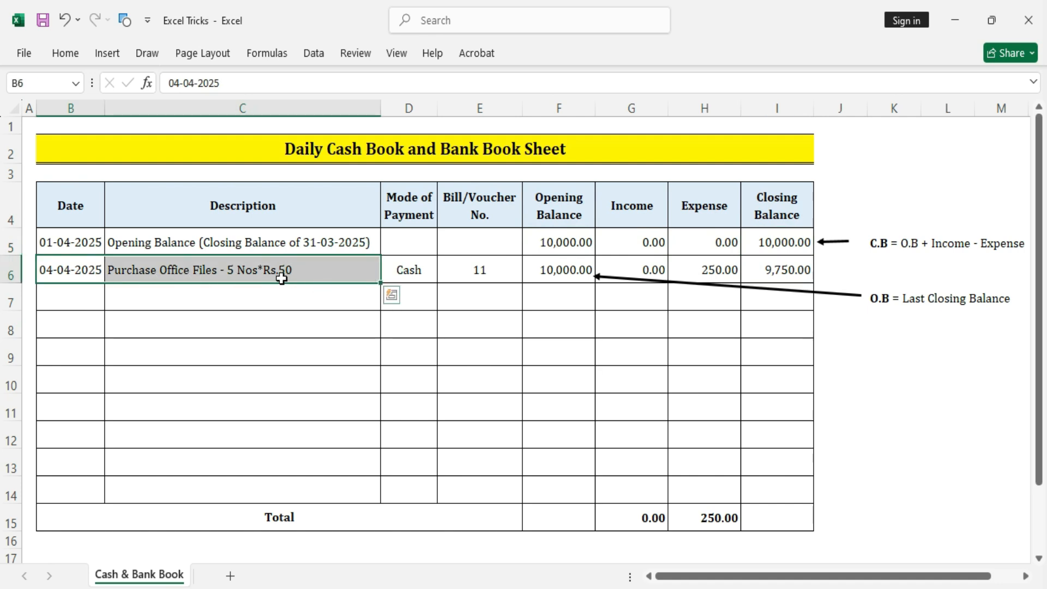
left_click(557, 273)
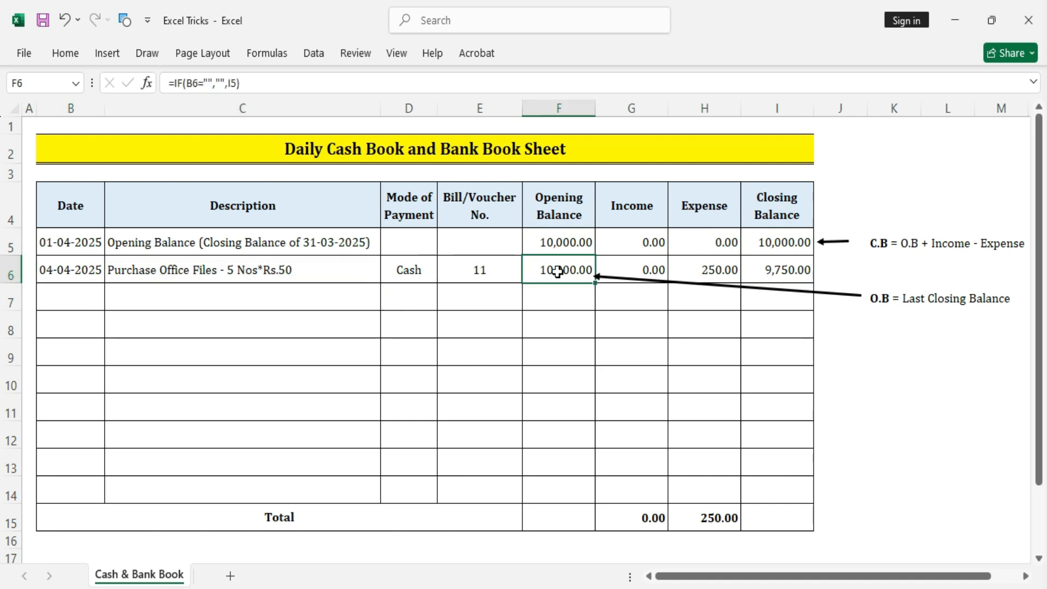
key("Delete")
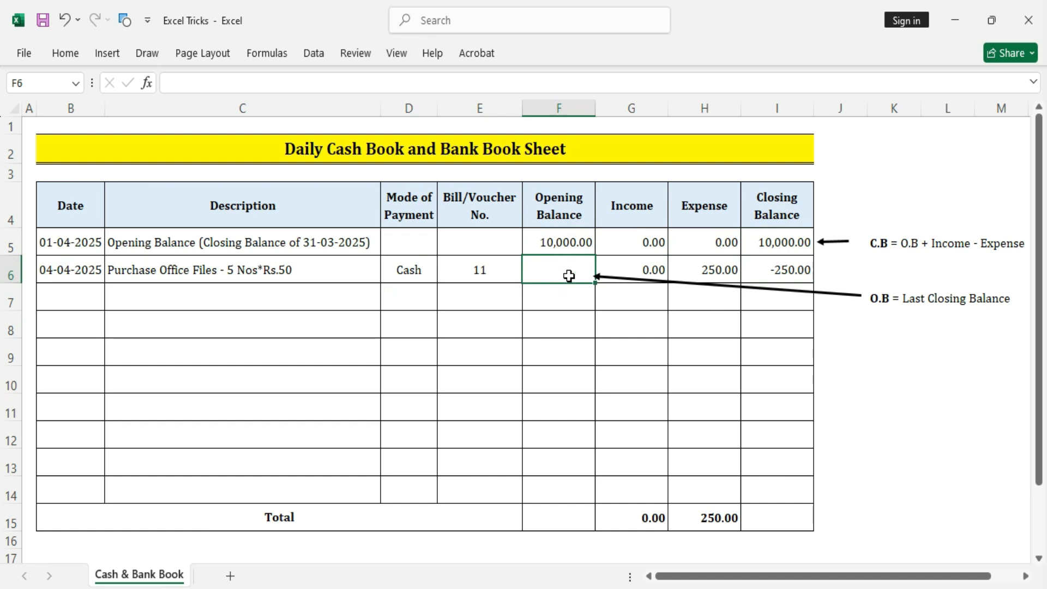
Review the 01-04-2025 entry's opening balance against the empty one below it and the O.B rule note.
left_click(554, 240)
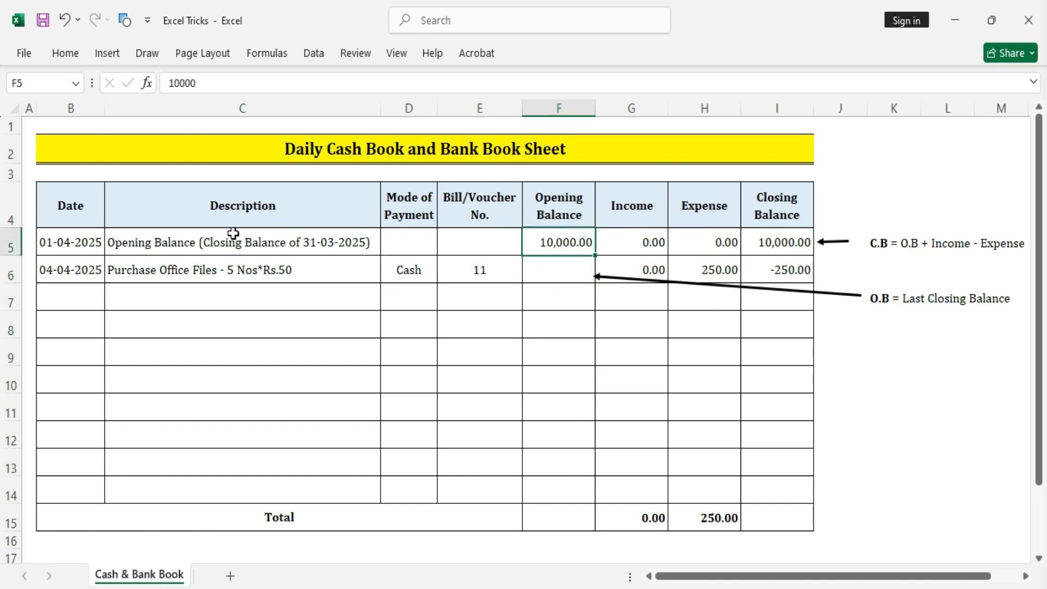
left_click(101, 246)
left_click_drag(100, 246, 551, 240)
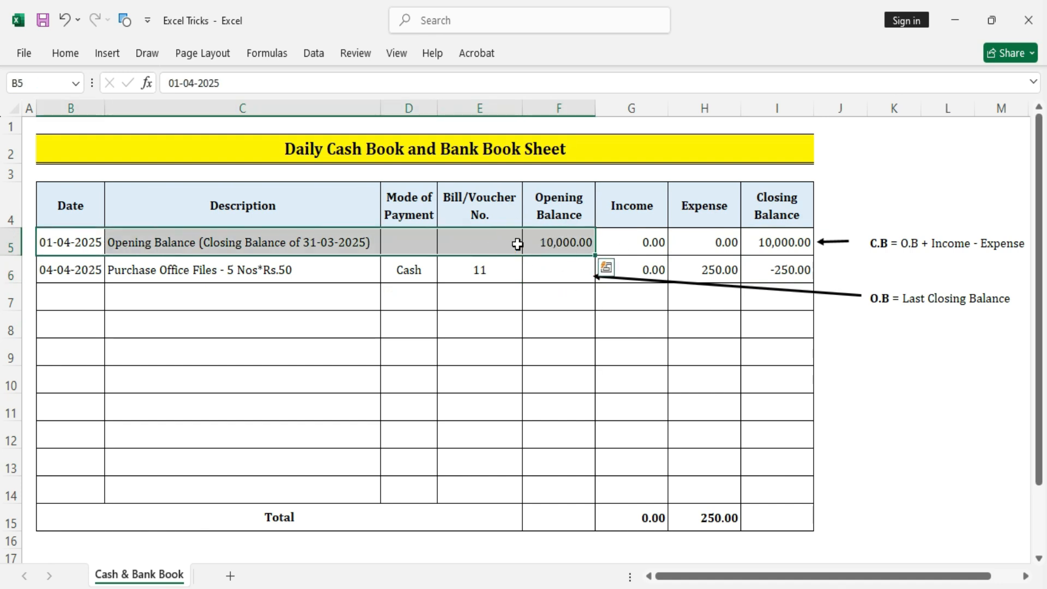
left_click(571, 231)
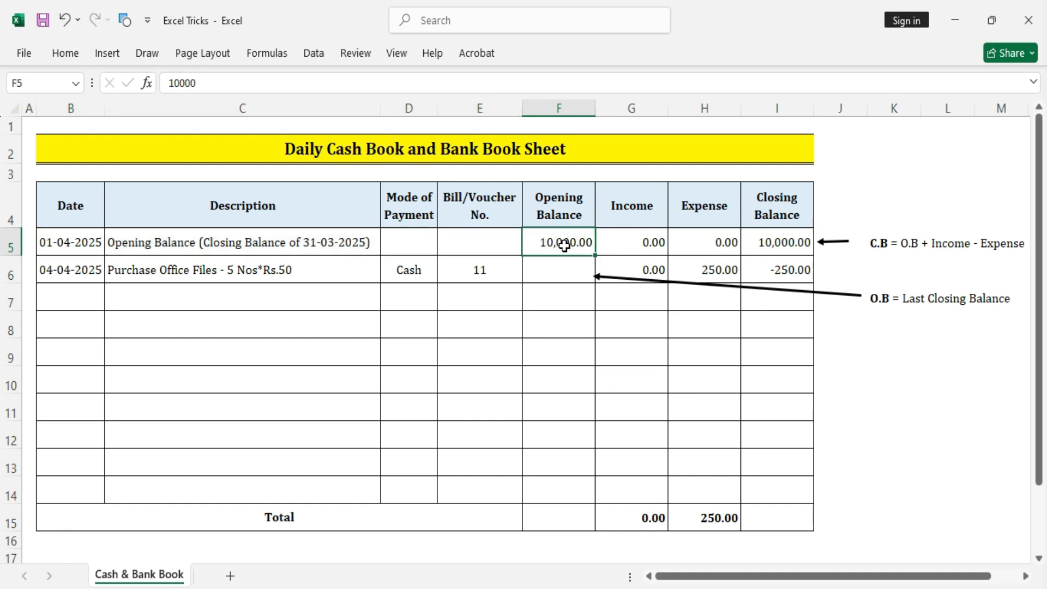
left_click(560, 270)
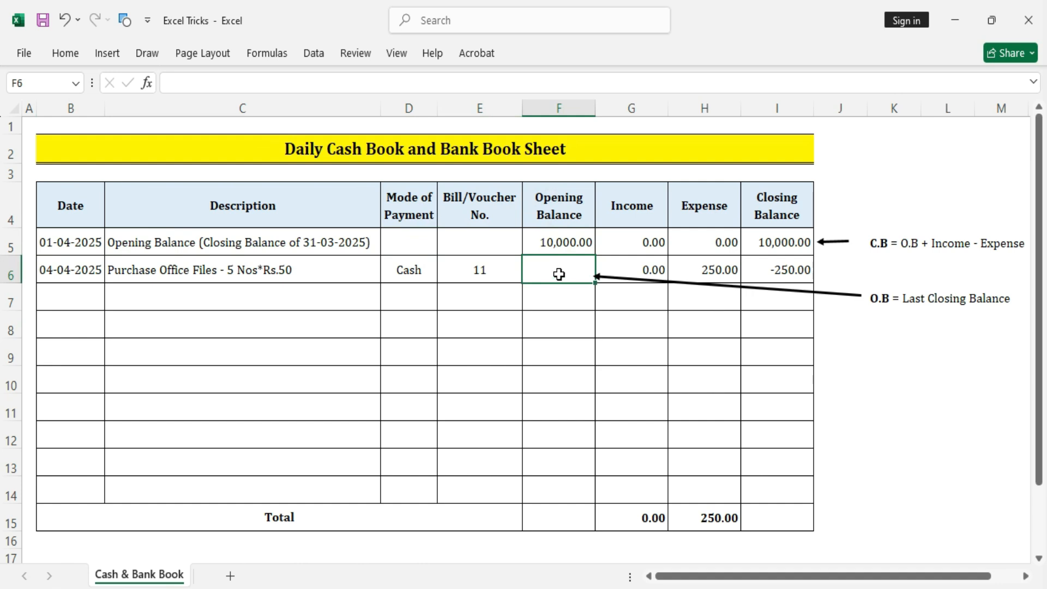
left_click(879, 314)
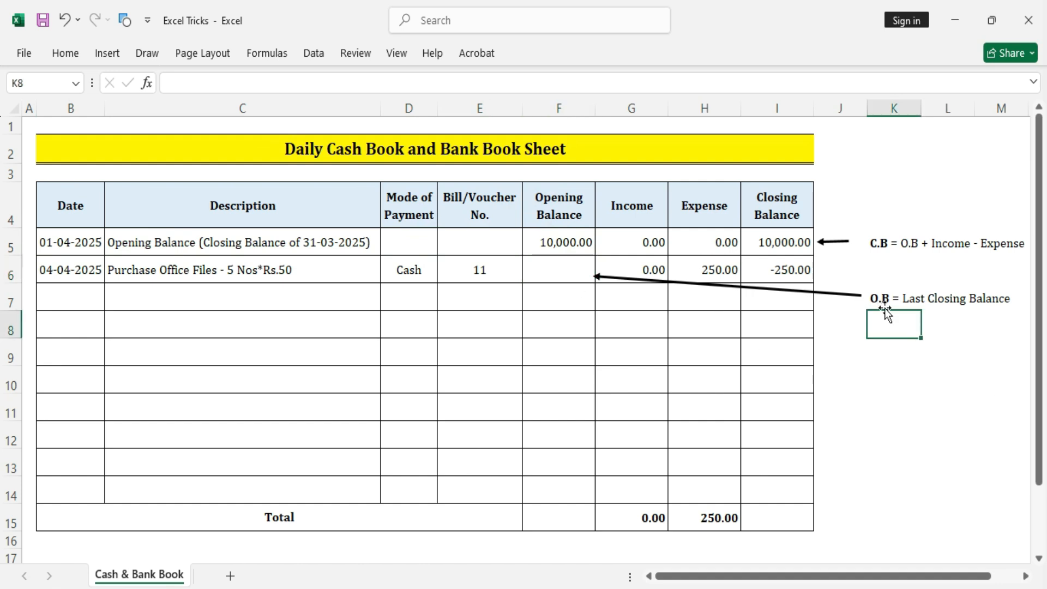
Enter =I5 as the opening balance of the 04-04-2025 purchase, linking it to the previous closing balance.
left_click(533, 277)
type("=")
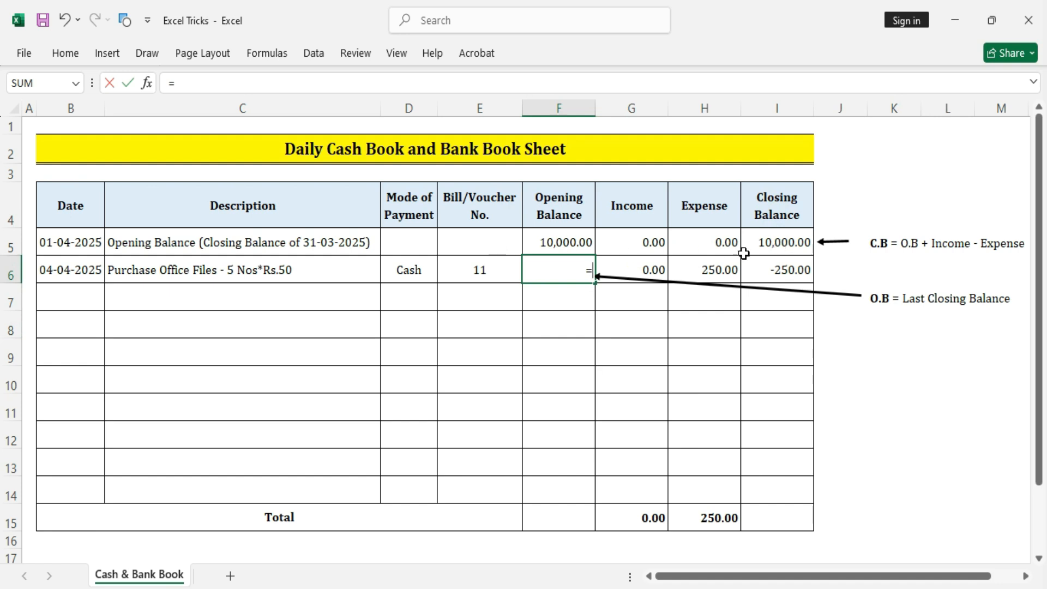
left_click(774, 239)
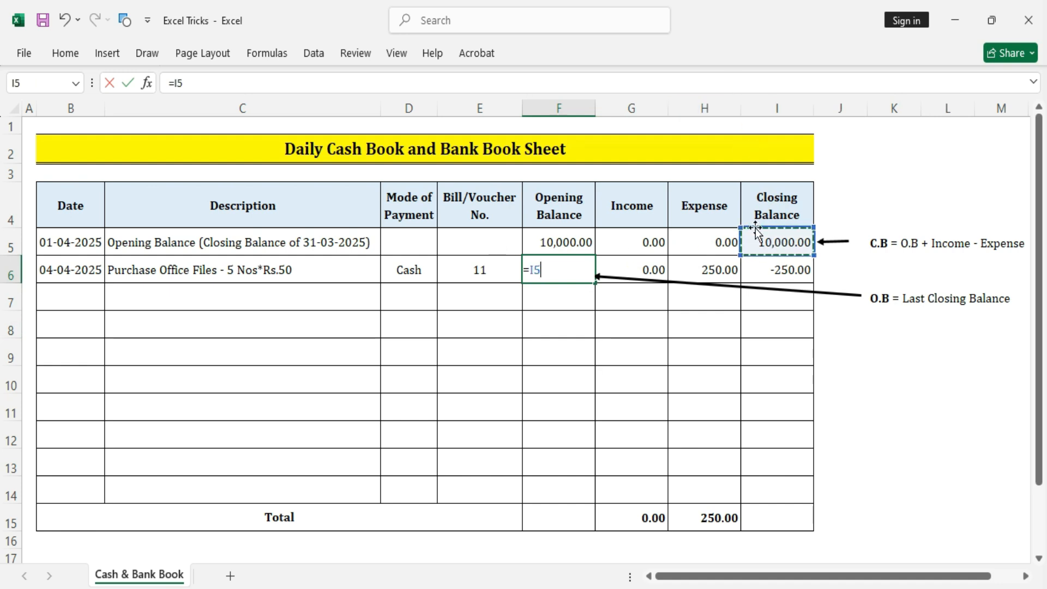
key("Return")
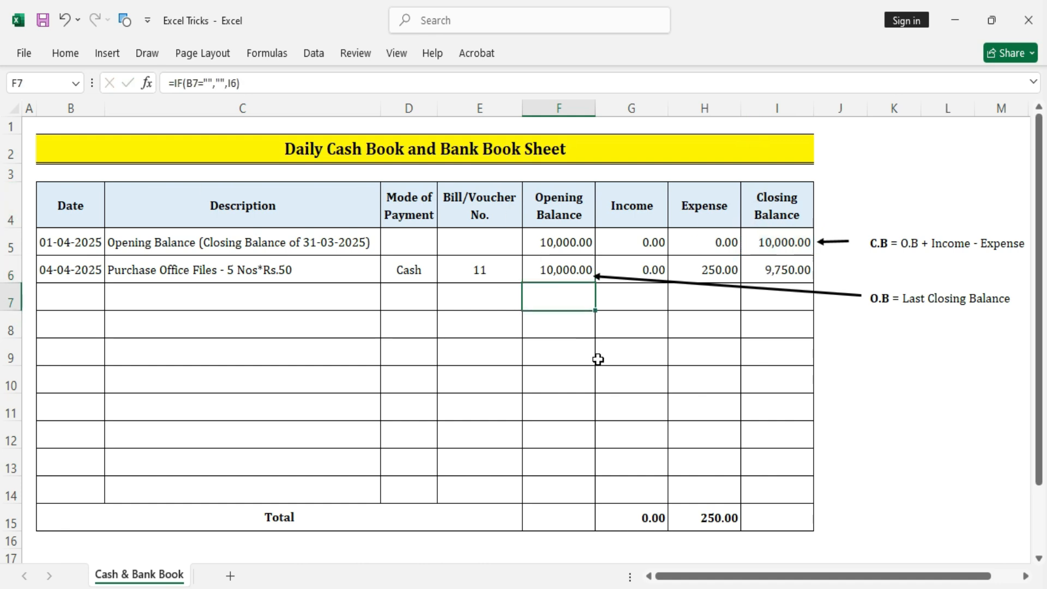
Fill the opening balance formula from F6 down the column to row 14.
left_click(569, 270)
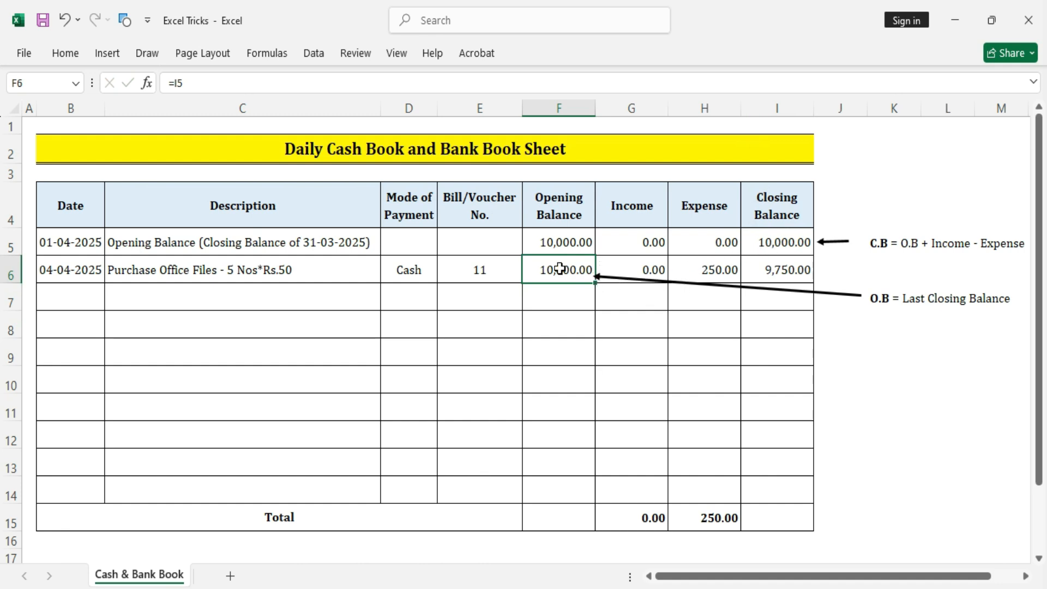
left_click_drag(595, 284, 584, 499)
left_click_drag(575, 322, 559, 488)
Copy the closing balance formula from I5 down the column to row 14.
left_click(810, 277)
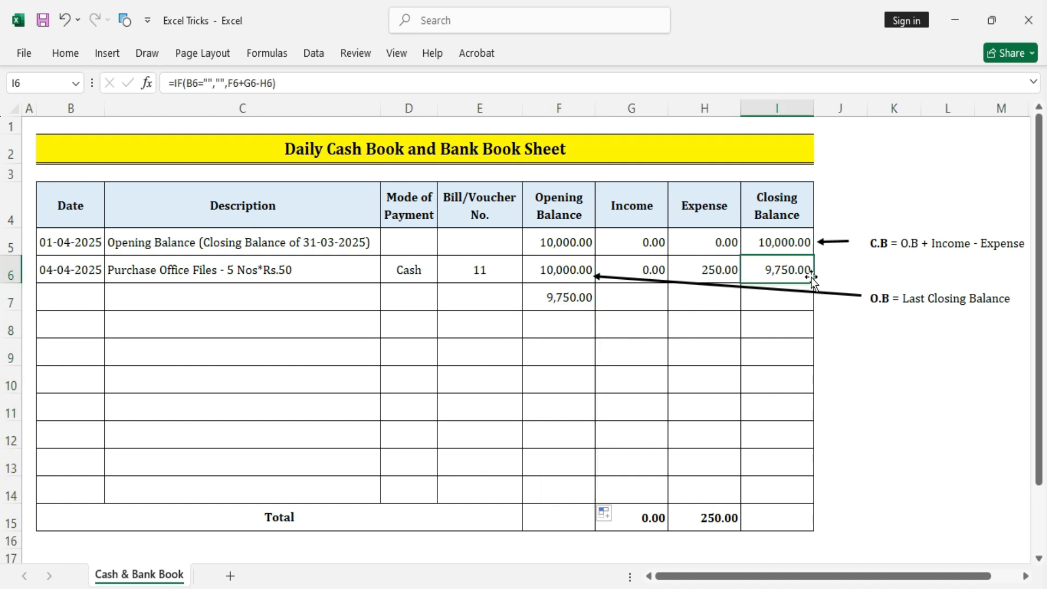
left_click(806, 245)
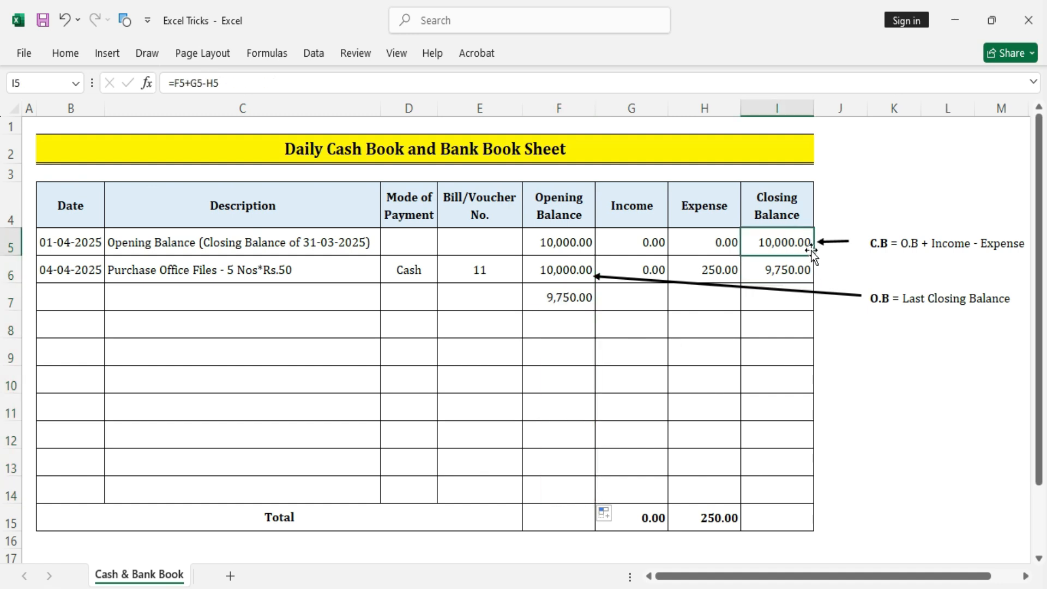
left_click_drag(814, 255, 793, 494)
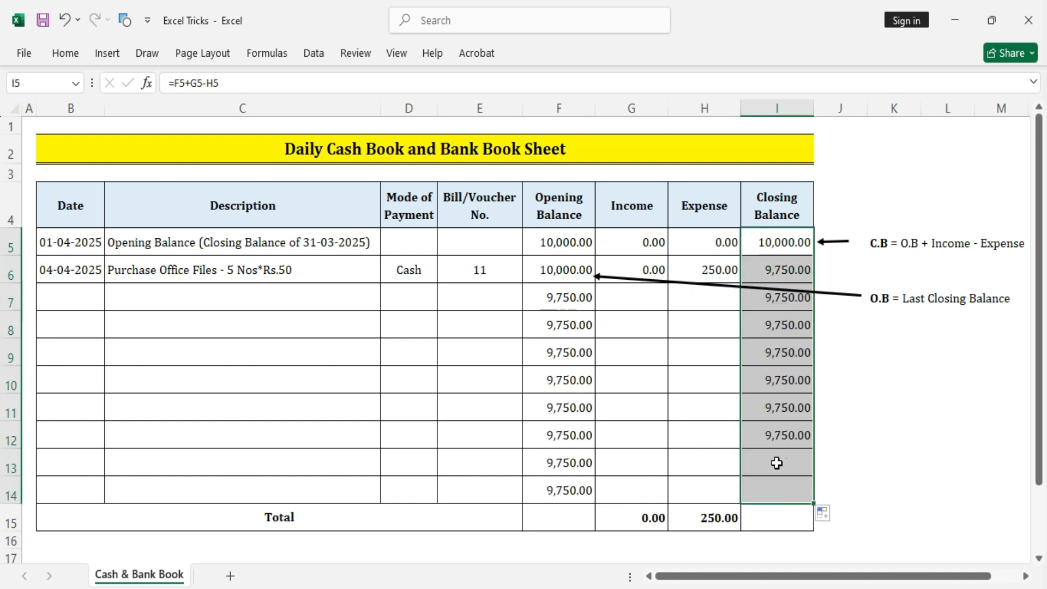
left_click(673, 388)
left_click(781, 383)
Check the filled opening balance column and the 04-04-2025 purchase's expense and closing balance formula.
left_click_drag(561, 240, 550, 464)
left_click(709, 271)
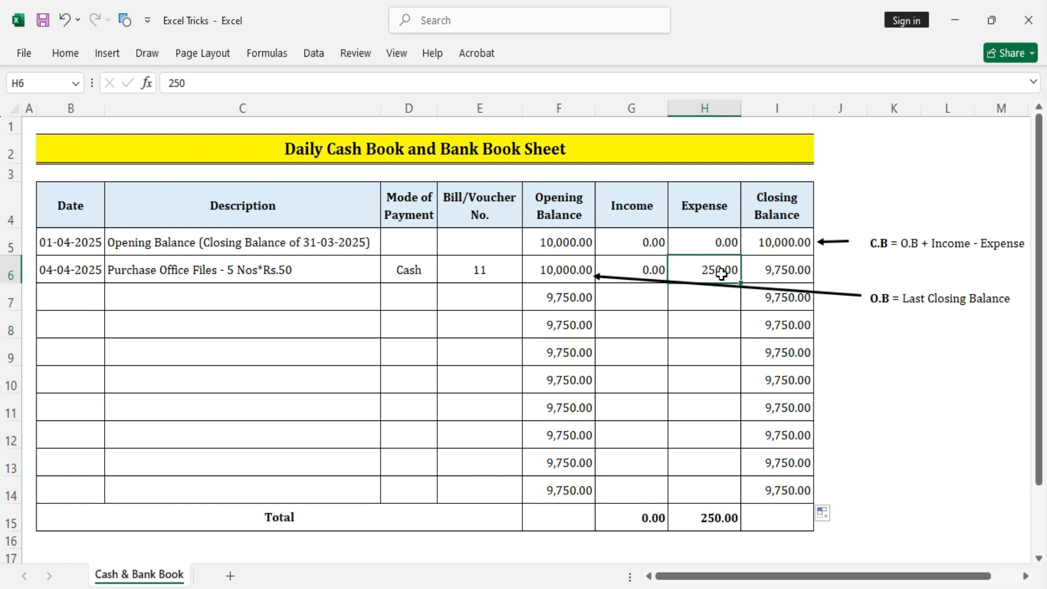
left_click(785, 270)
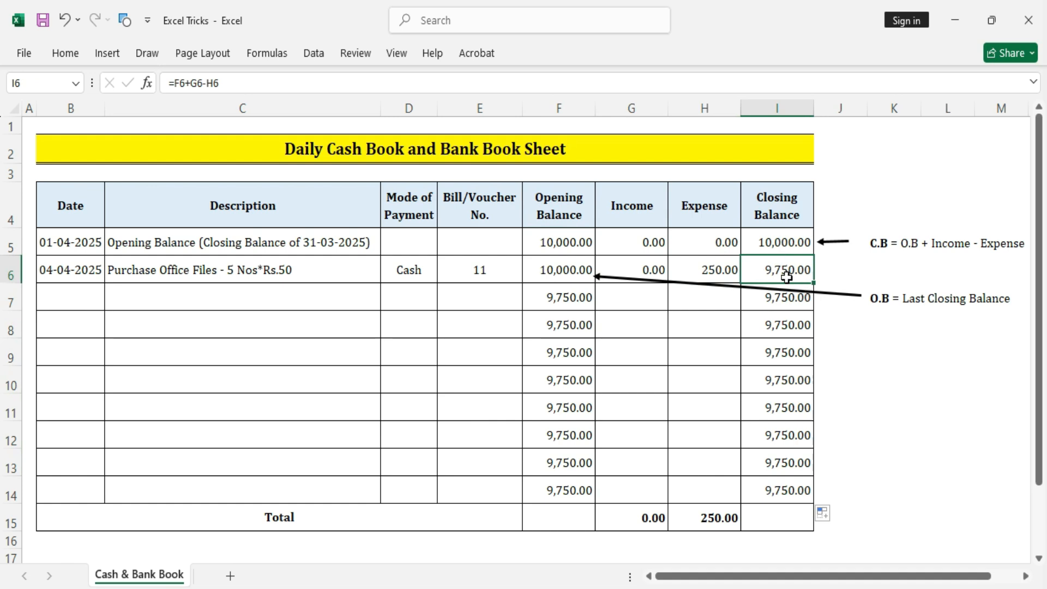
Check the opening balance formula of the 04-04-2025 purchase against the closing balance formula of the 01-04-2025 row.
left_click(863, 285)
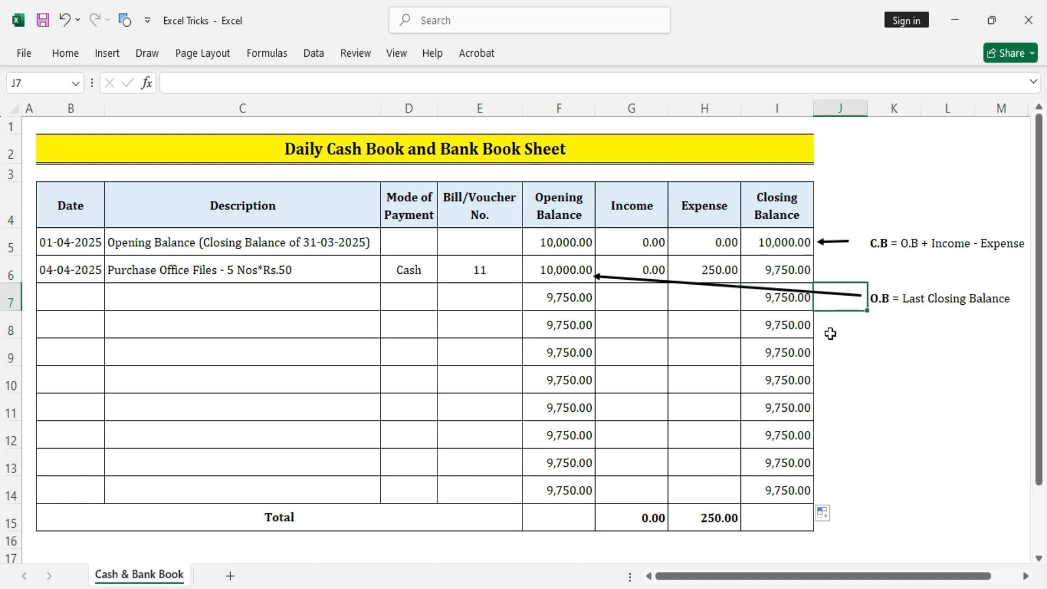
left_click(860, 378)
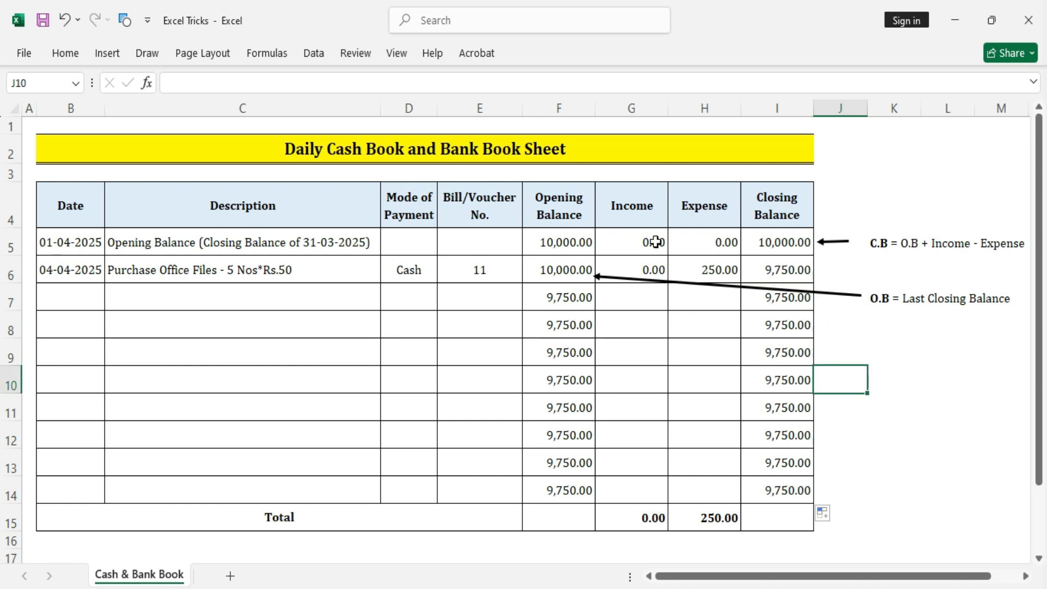
left_click(571, 271)
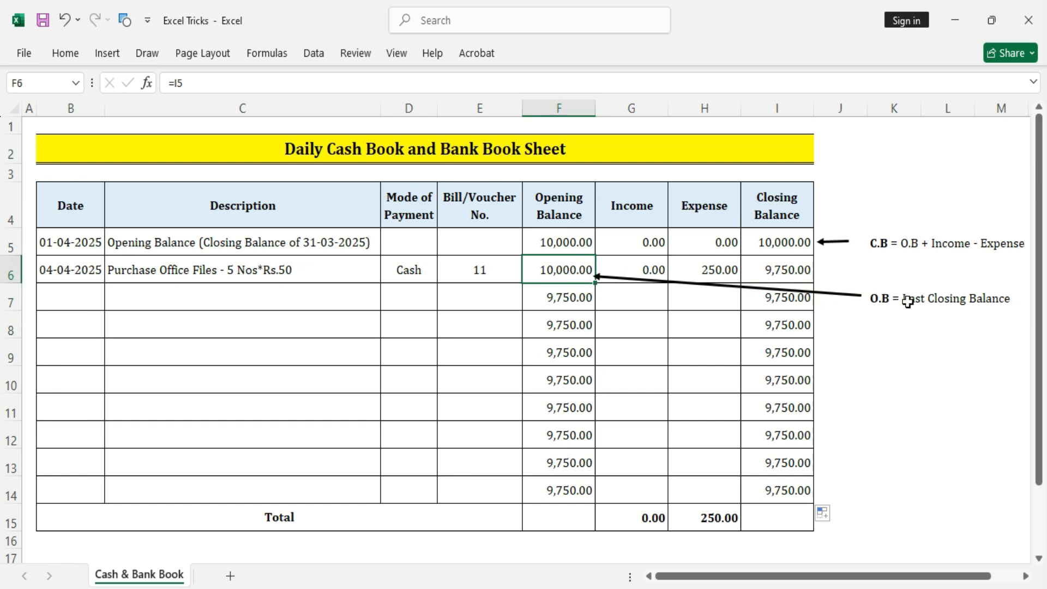
left_click(774, 251)
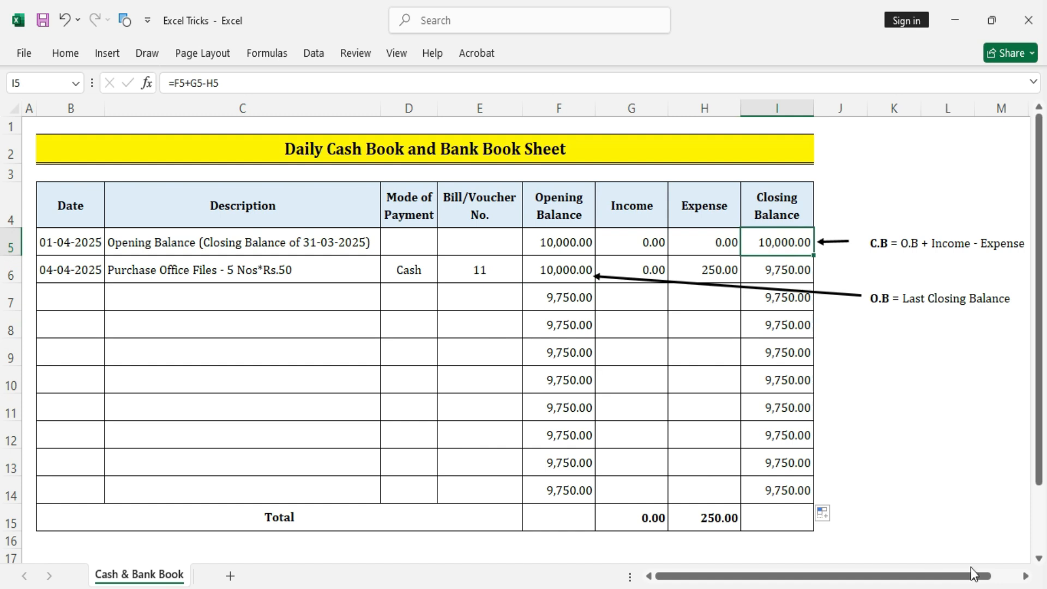
left_click(900, 537)
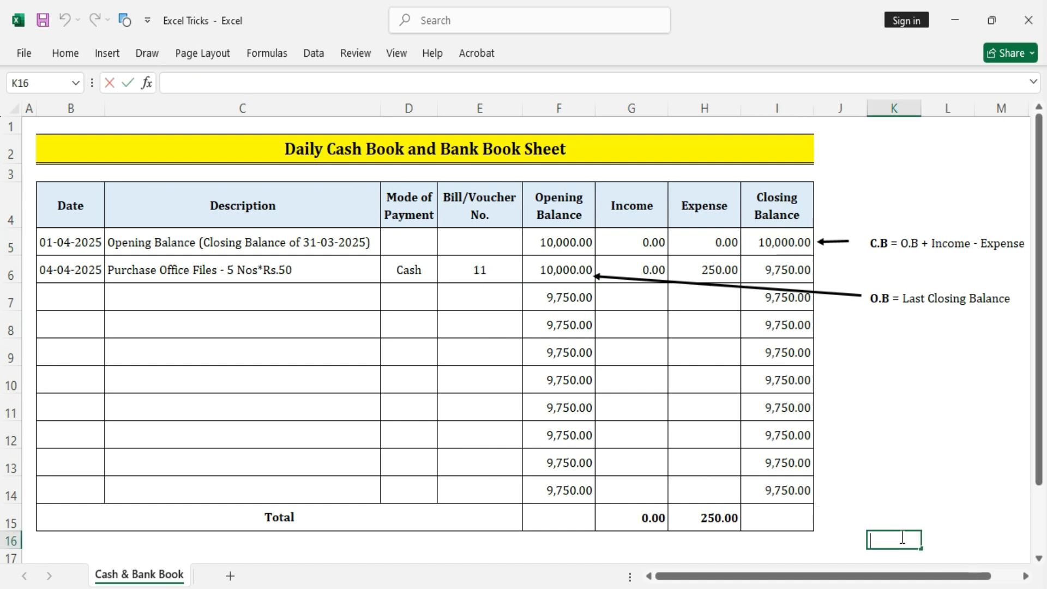
left_click(947, 489)
Enter the date 05-04-2025 and the description "Guest Tea and Coffee" in row 7.
left_click(66, 285)
type("06")
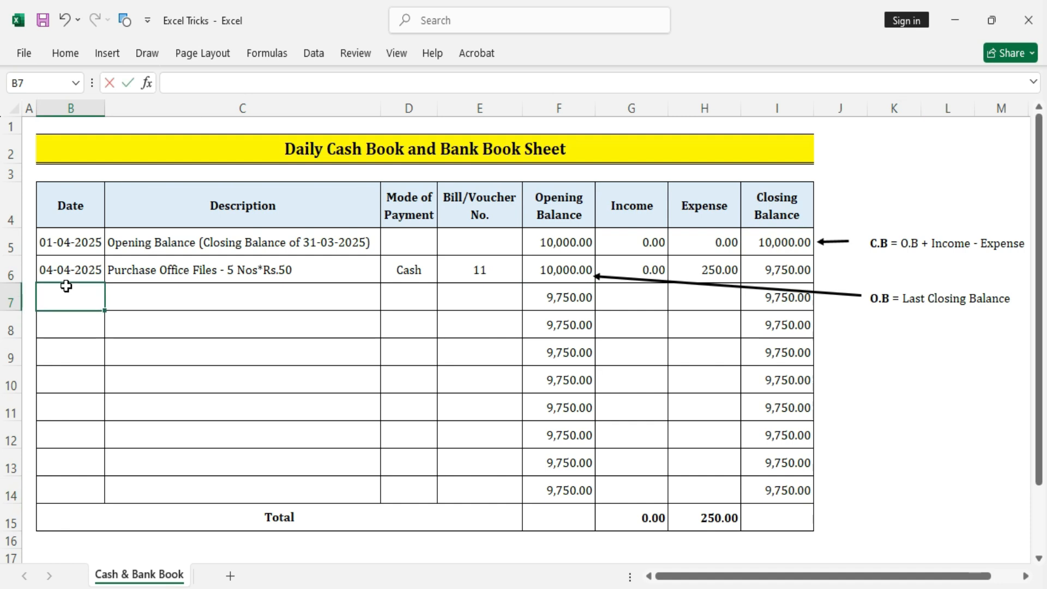
key("BackSpace")
type("5-04-2025")
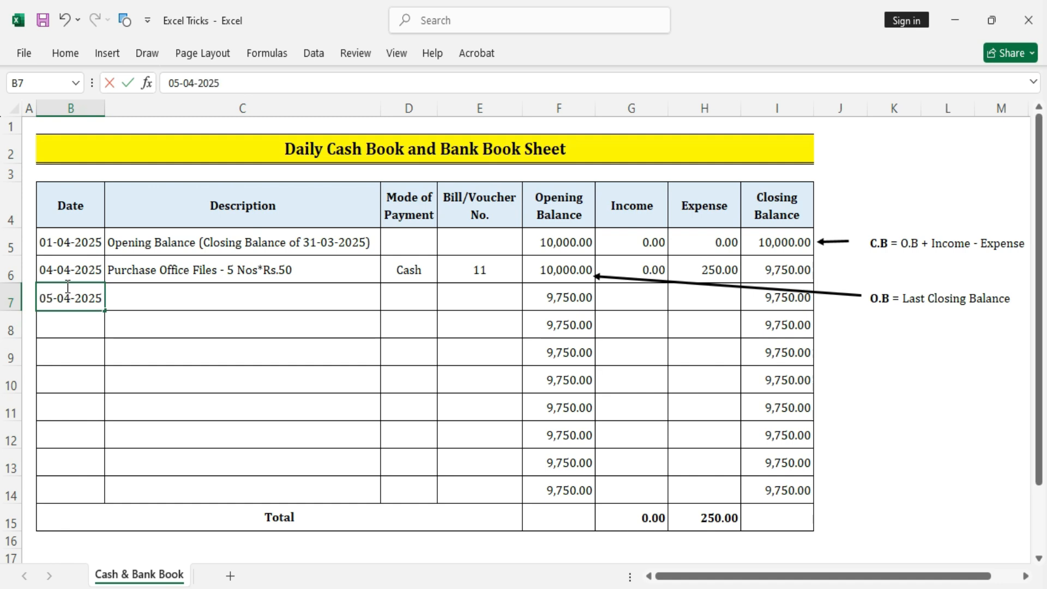
key("Tab")
type("Gu")
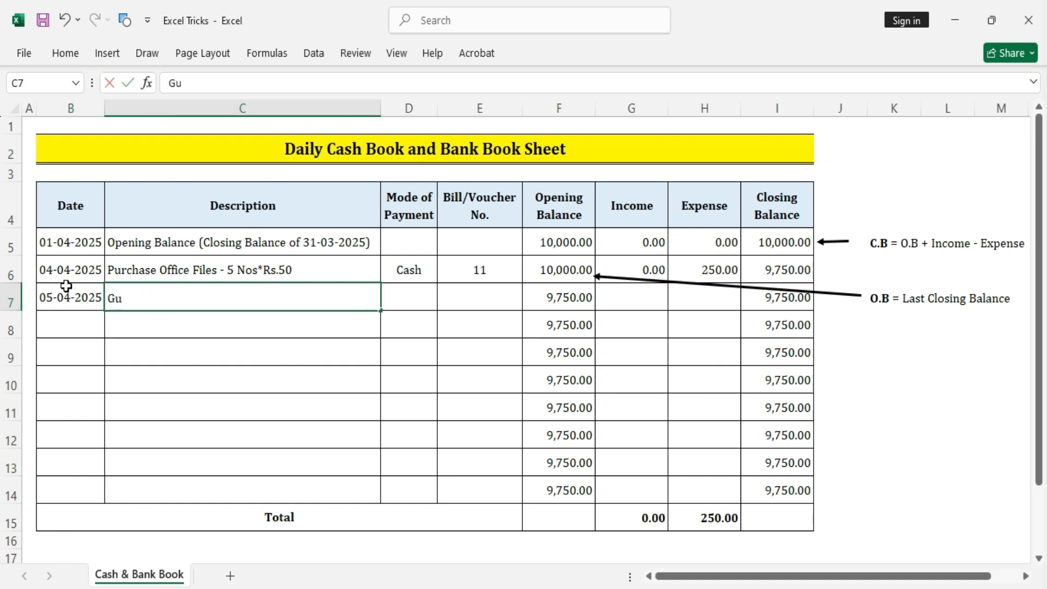
type("est Tea and ")
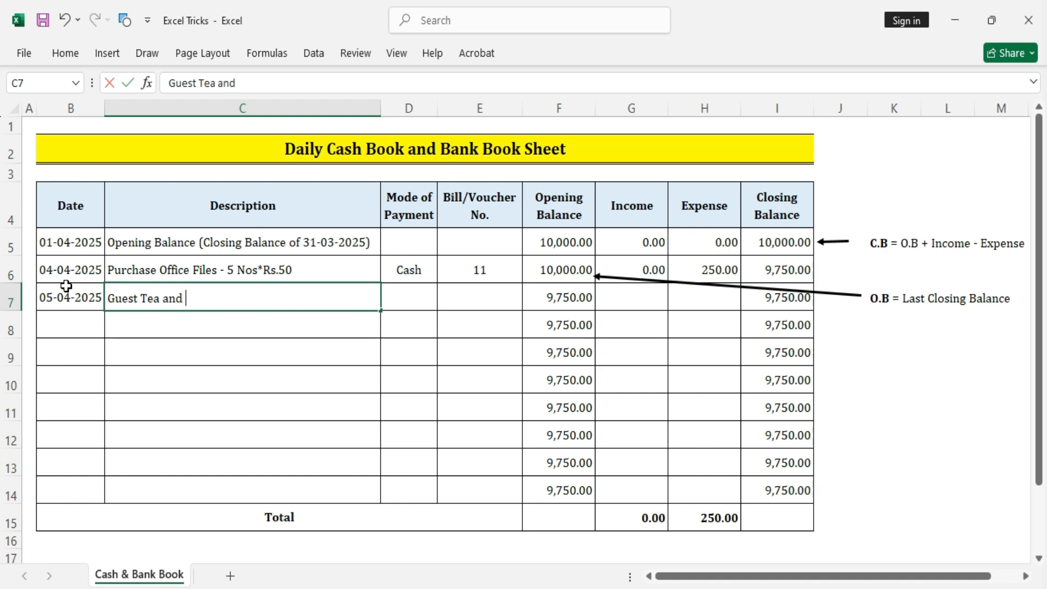
type("Coffee")
key("Tab")
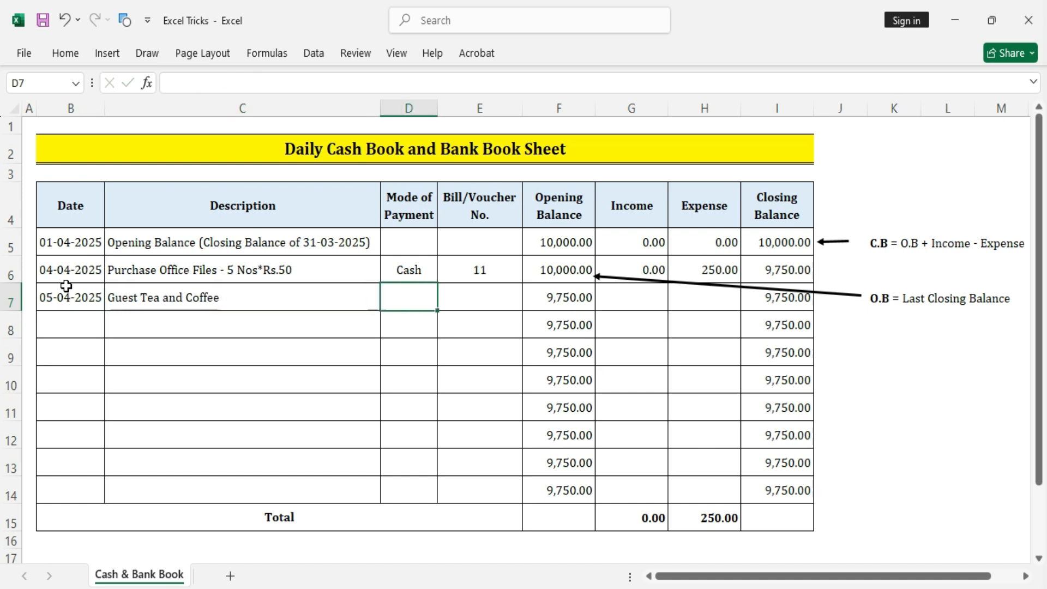
Enter "Cass" as the mode of payment, 0 as income and 200 as expense for the Guest Tea and Coffee entry.
type("Cass")
key("Tab")
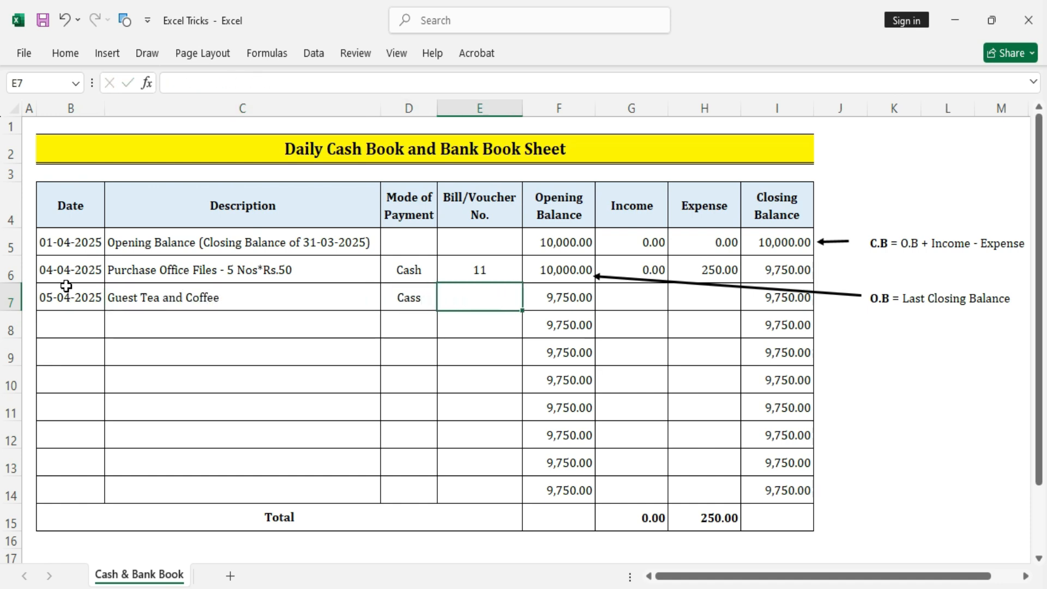
key("Tab")
key("Tab")
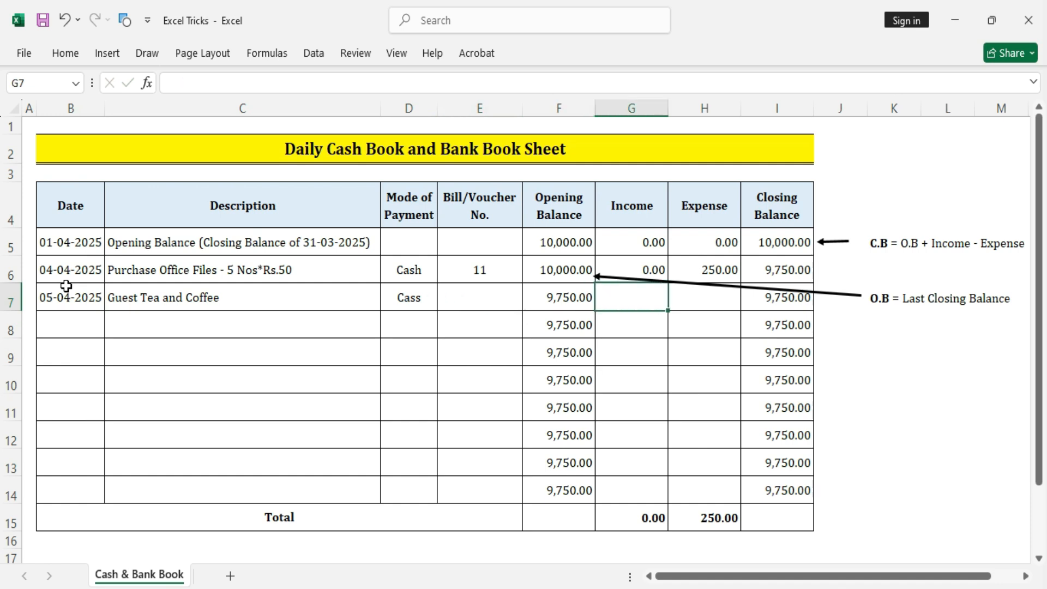
type("0")
key("Tab")
type("200")
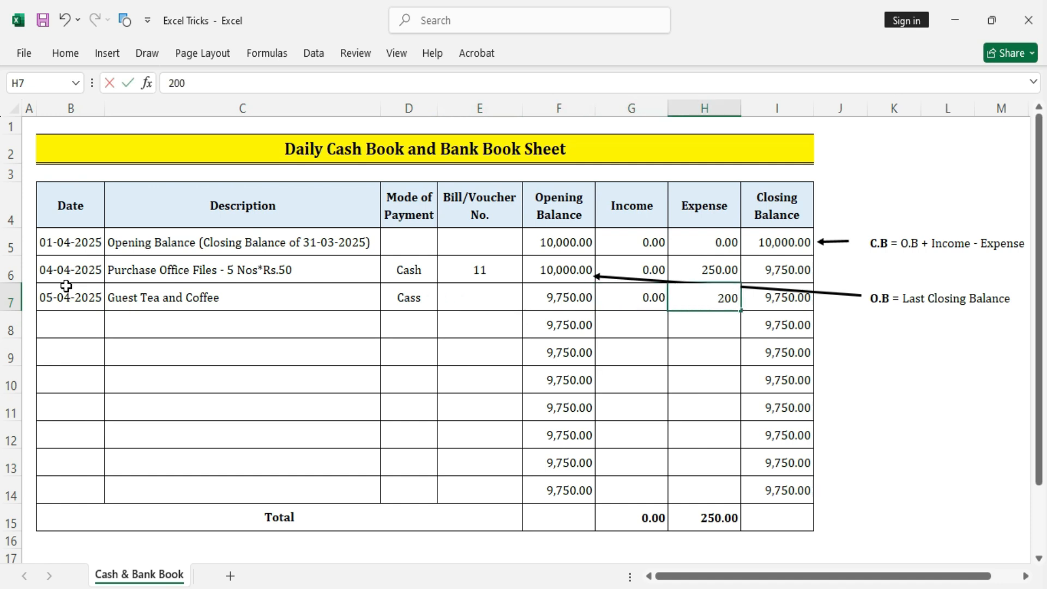
key("Tab")
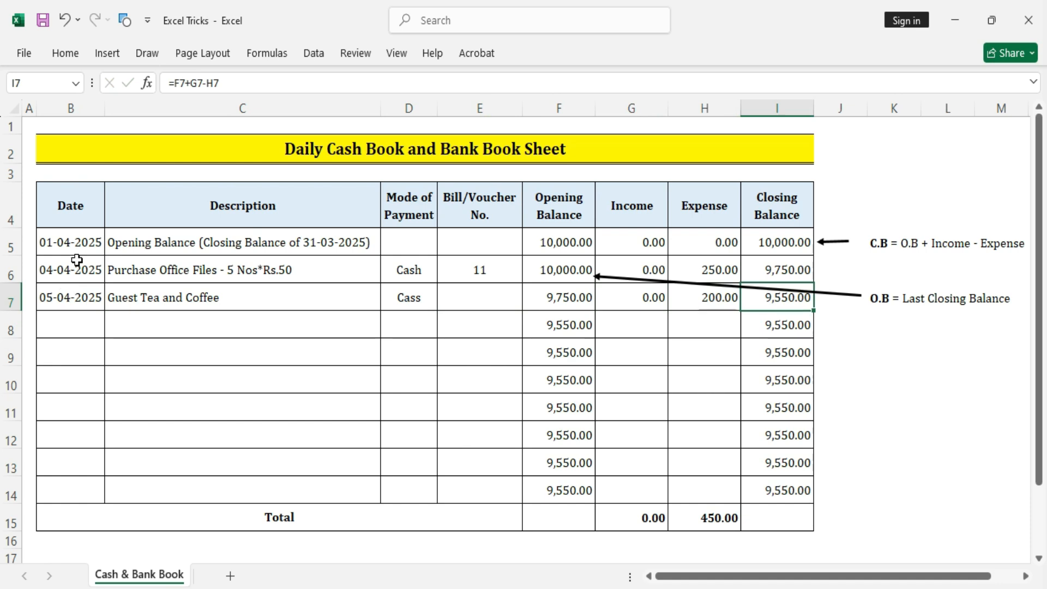
Check the closing balance formula of the Guest Tea and Coffee entry and look over the whole cash book table.
left_click(829, 309)
left_click(800, 303)
left_click(877, 360)
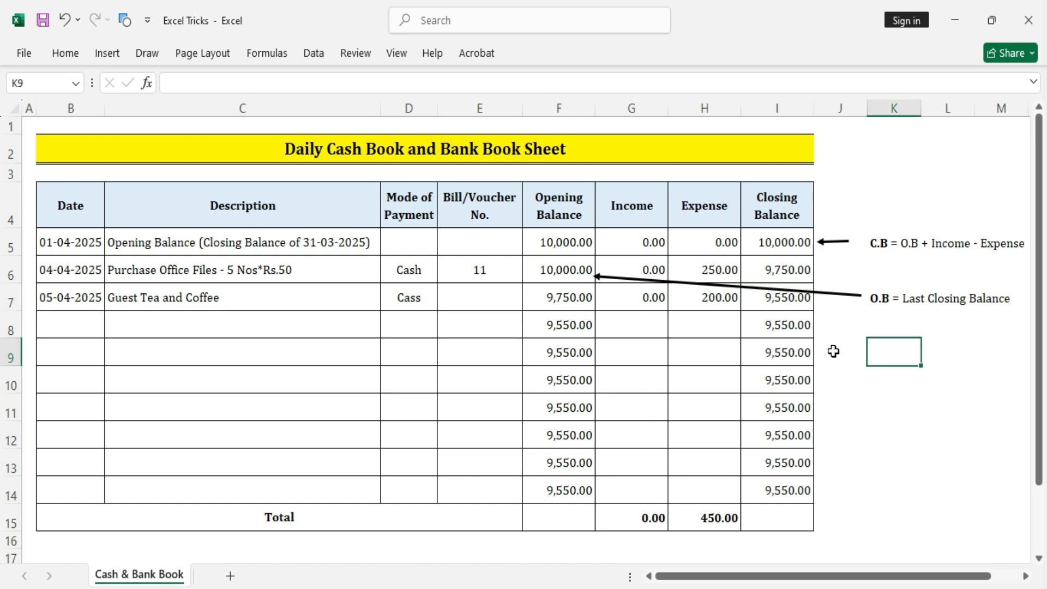
left_click(758, 292)
left_click(769, 303)
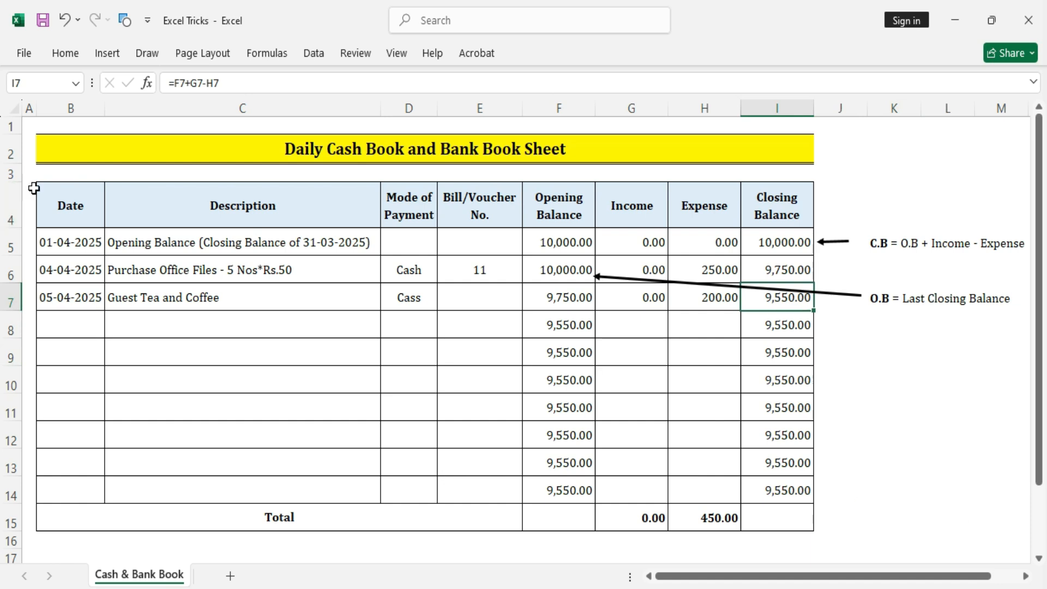
left_click_drag(27, 131, 806, 554)
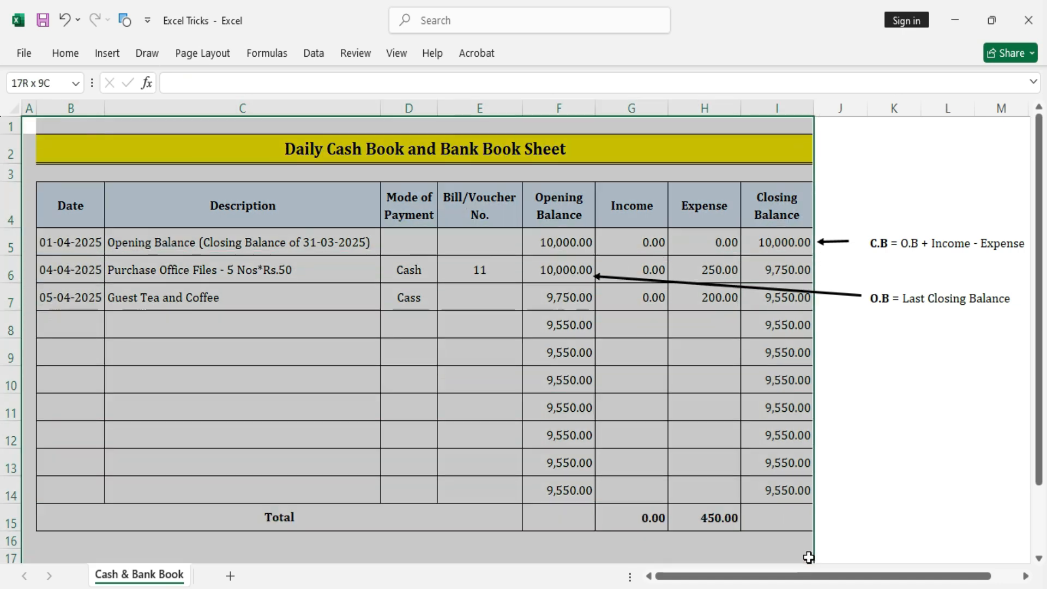
left_click(950, 498)
left_click(932, 559)
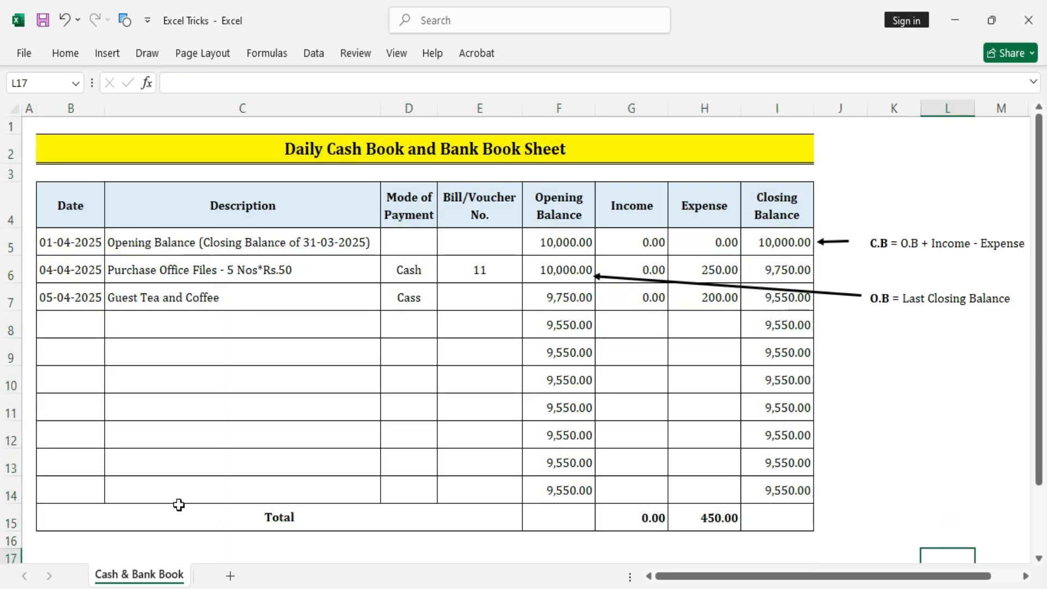
left_click(886, 528)
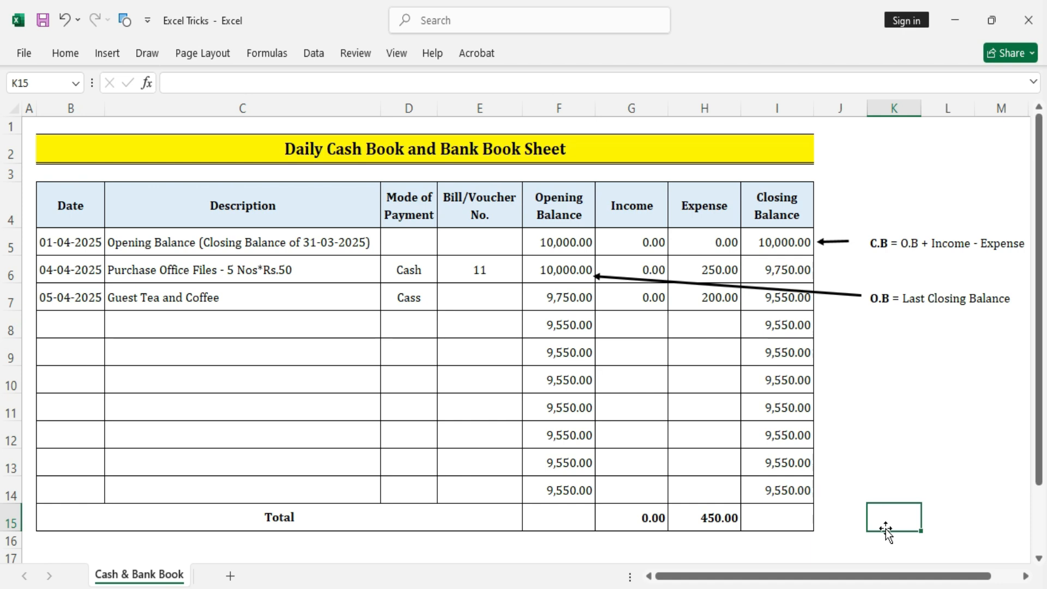
Correct the mode of payment of the Guest Tea and Coffee entry to "Cash".
double_click(424, 293)
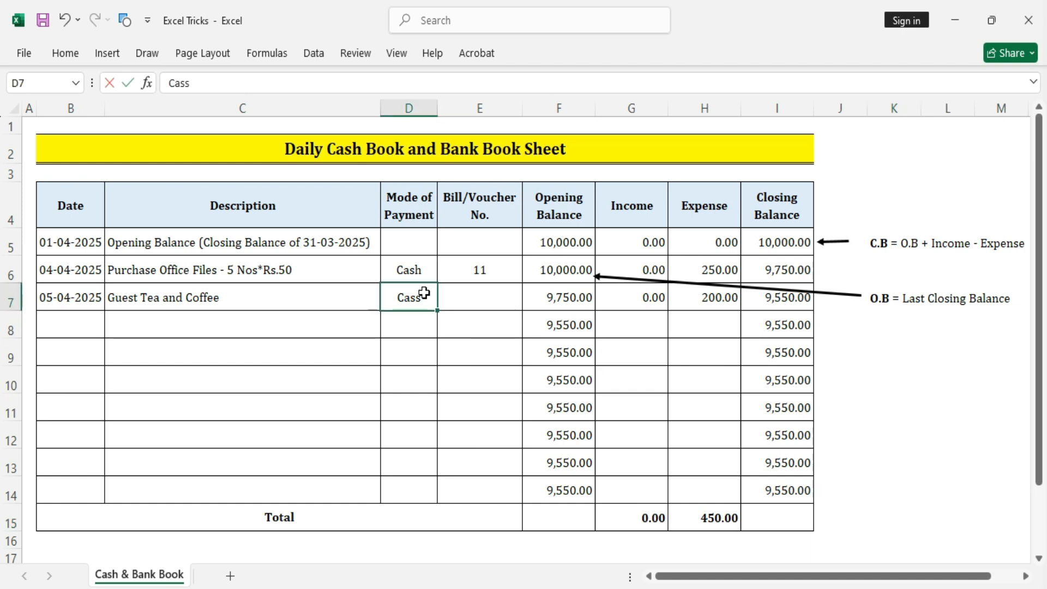
key("BackSpace")
type("h")
key("Return")
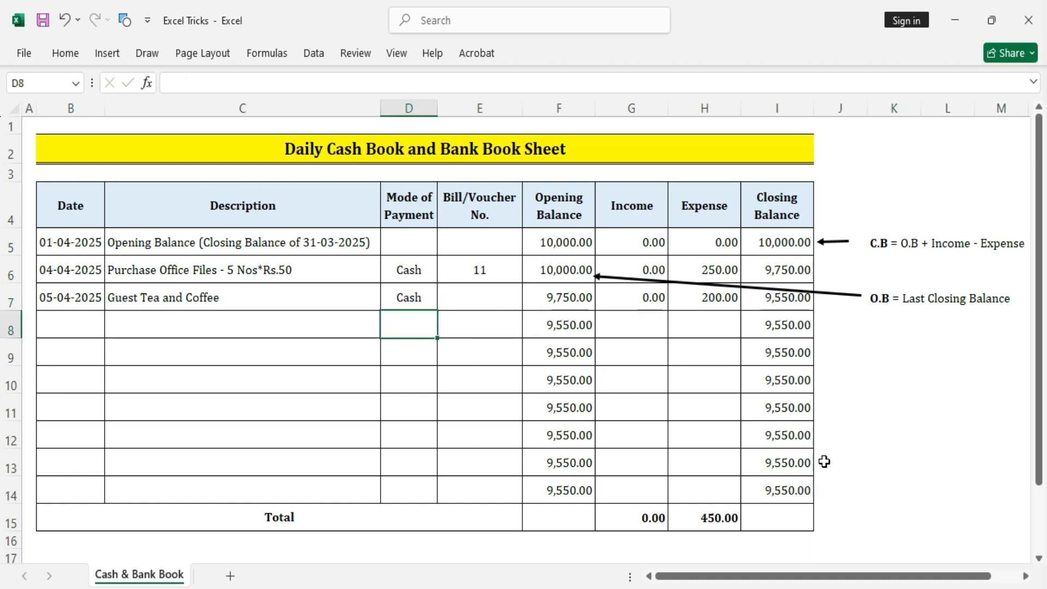
left_click(894, 468)
left_click(929, 489)
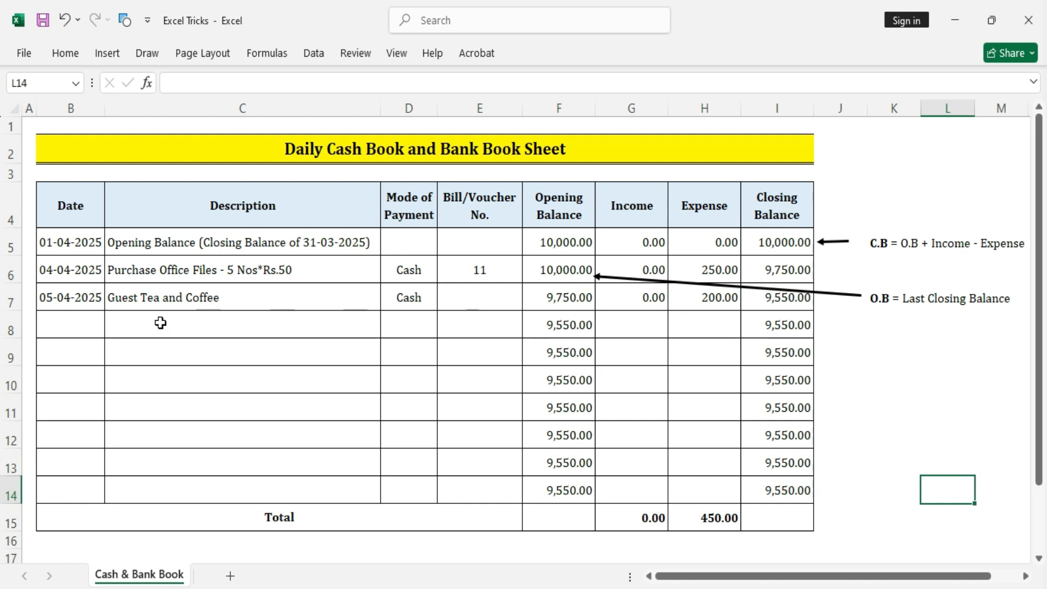
Examine the unused rows 8 to 14, comparing their blank entry cells with the prefilled opening and closing balances.
left_click_drag(47, 314, 498, 325)
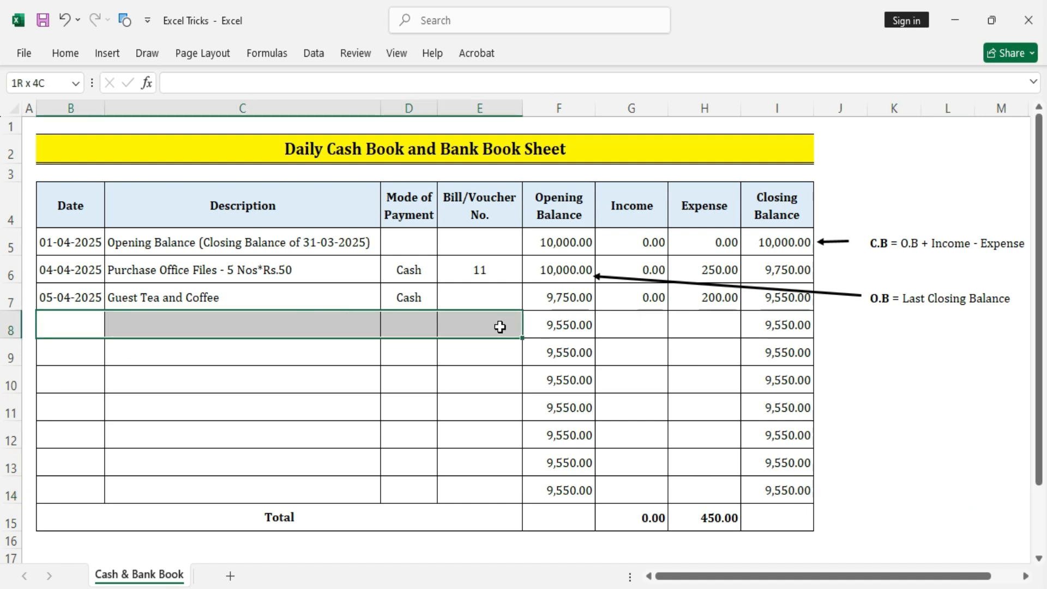
left_click_drag(65, 317, 554, 488)
left_click(569, 330)
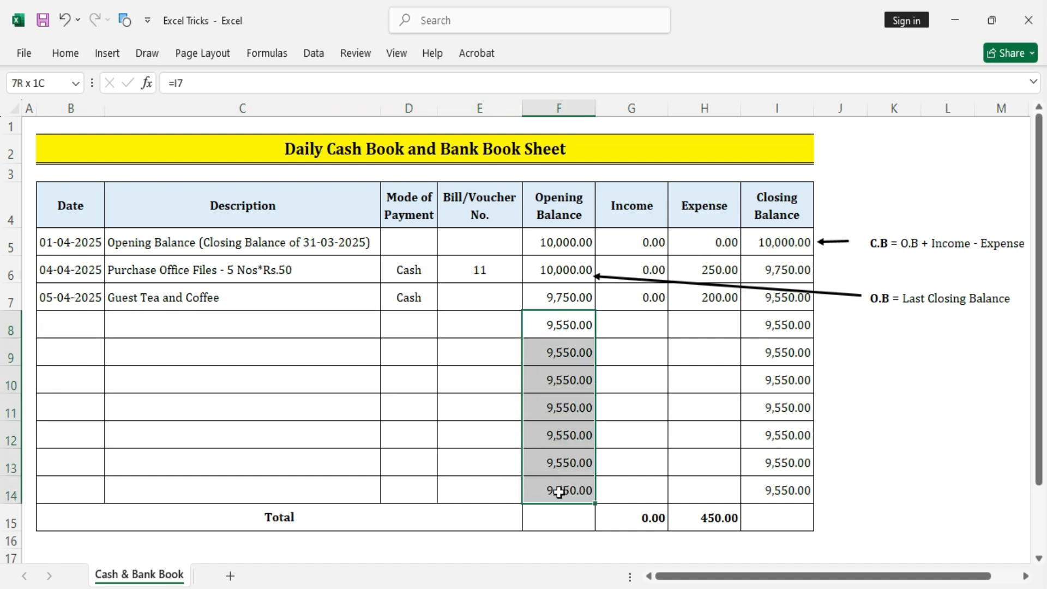
left_click_drag(767, 325, 754, 501)
left_click_drag(556, 326, 556, 490)
left_click(839, 435)
left_click_drag(561, 327, 553, 490)
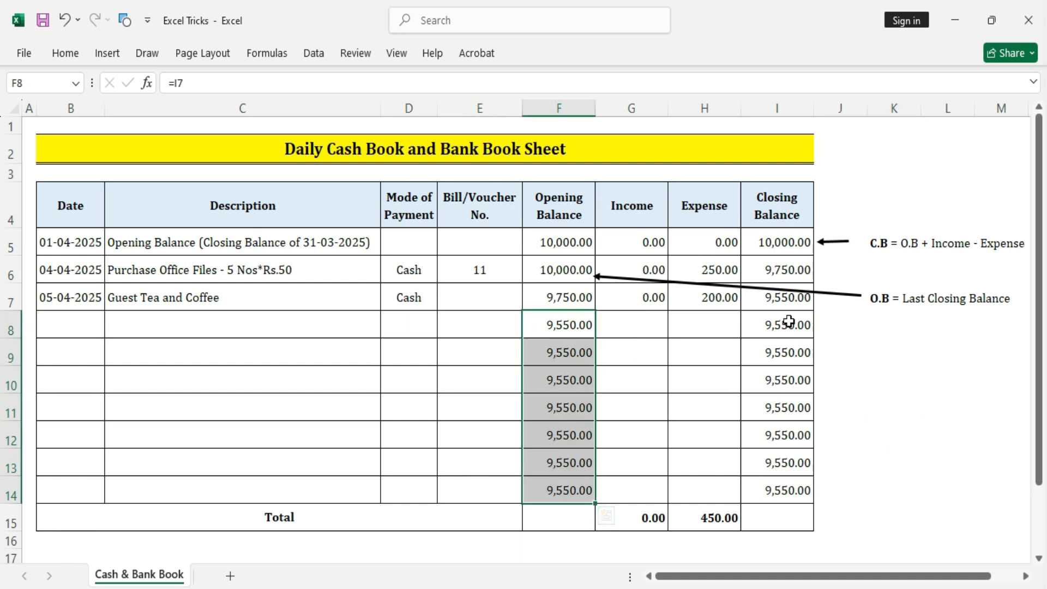
left_click_drag(789, 326, 774, 497)
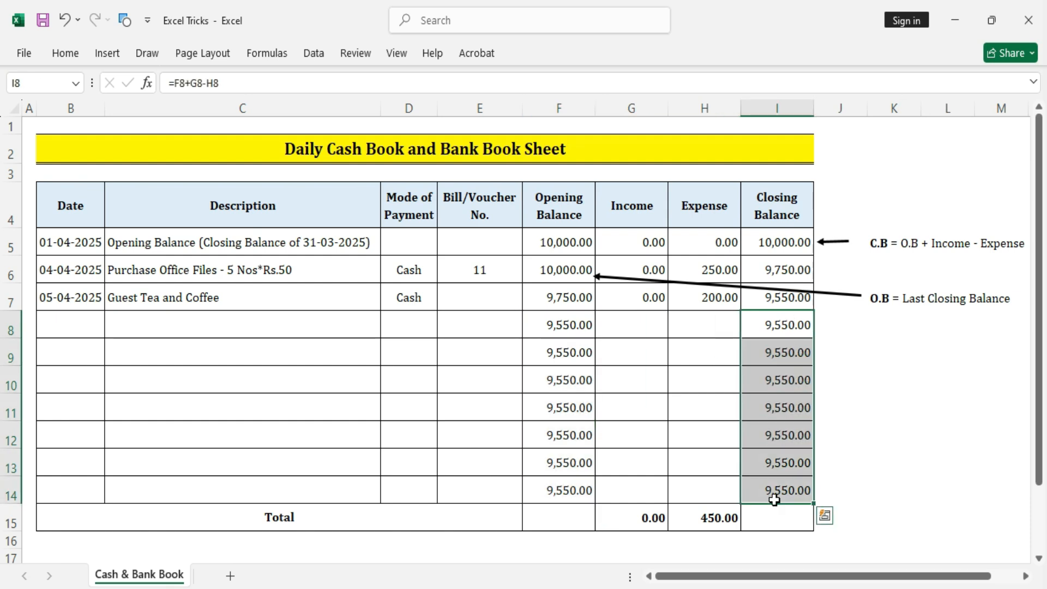
left_click(959, 492)
left_click_drag(561, 332, 551, 490)
left_click_drag(97, 316, 458, 500)
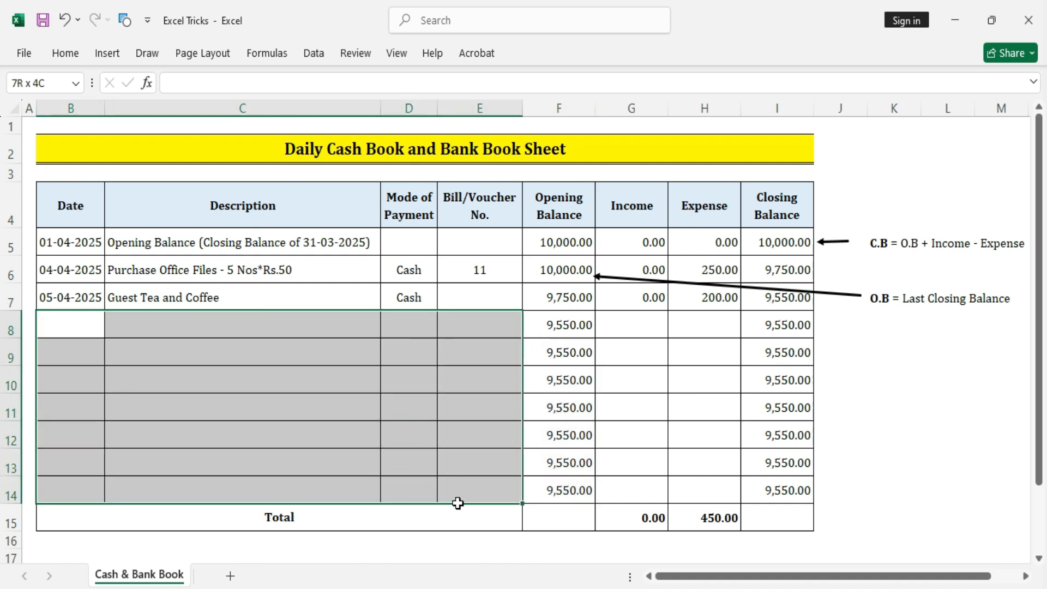
left_click(479, 435)
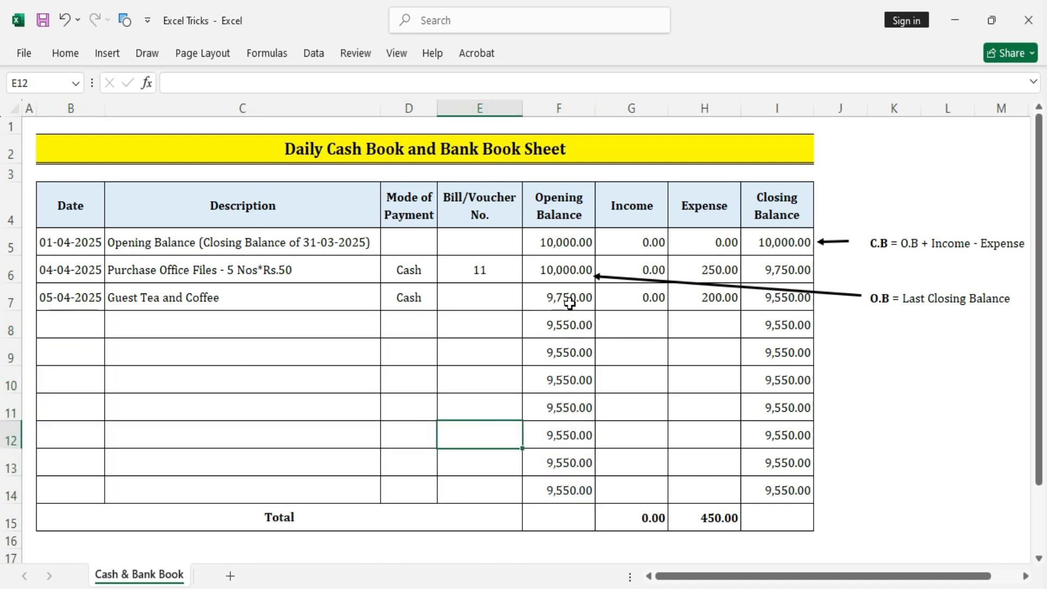
left_click_drag(82, 320, 805, 330)
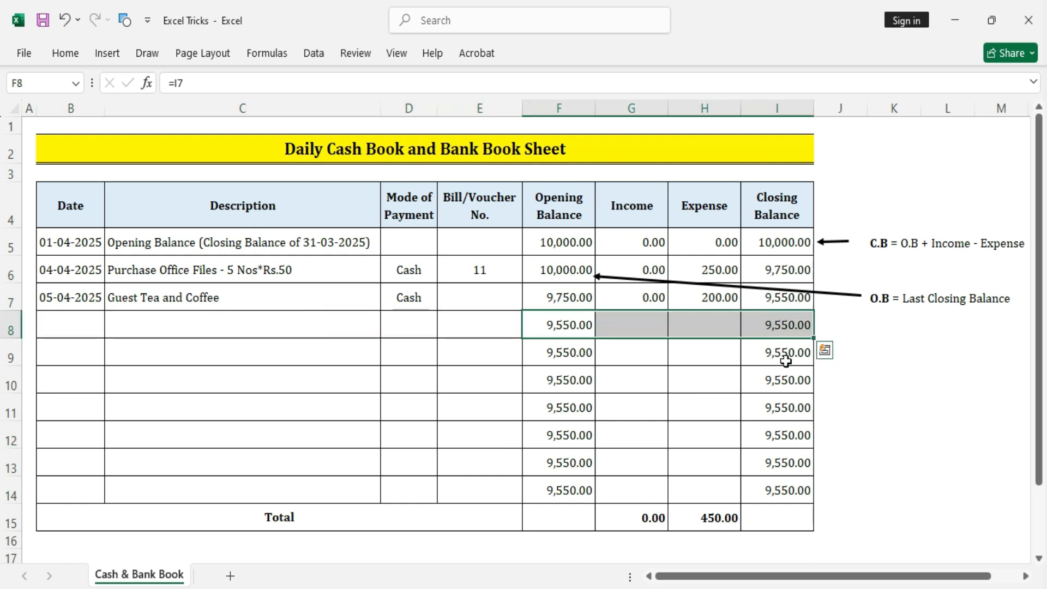
left_click_drag(546, 325, 785, 326)
left_click(812, 415)
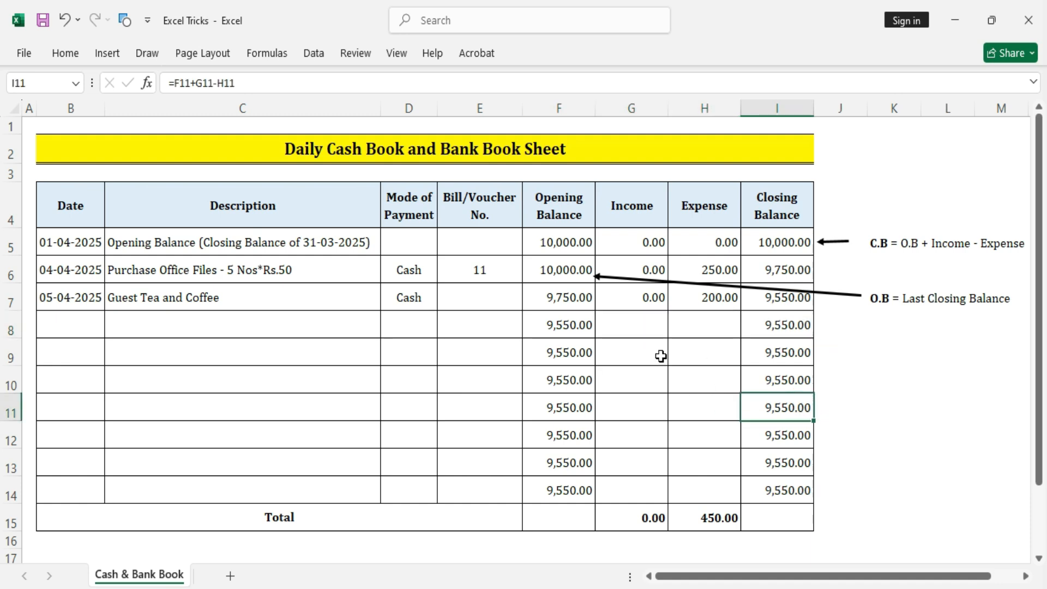
Replace the closing balance formula in I5 with =IF(B5="","",F5+G5-H5).
left_click(760, 245)
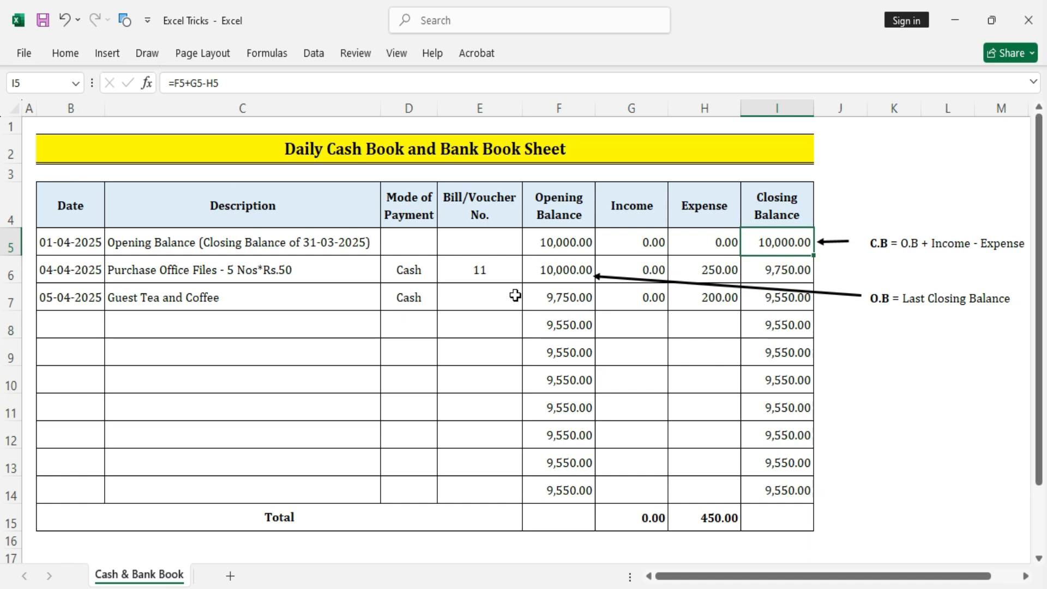
double_click(749, 242)
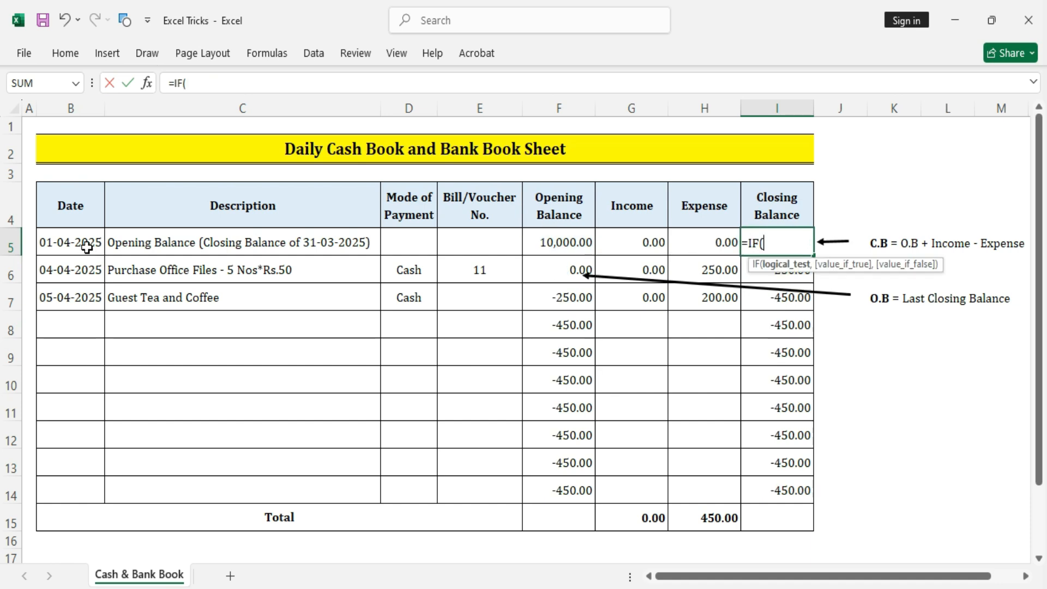
left_click(77, 245)
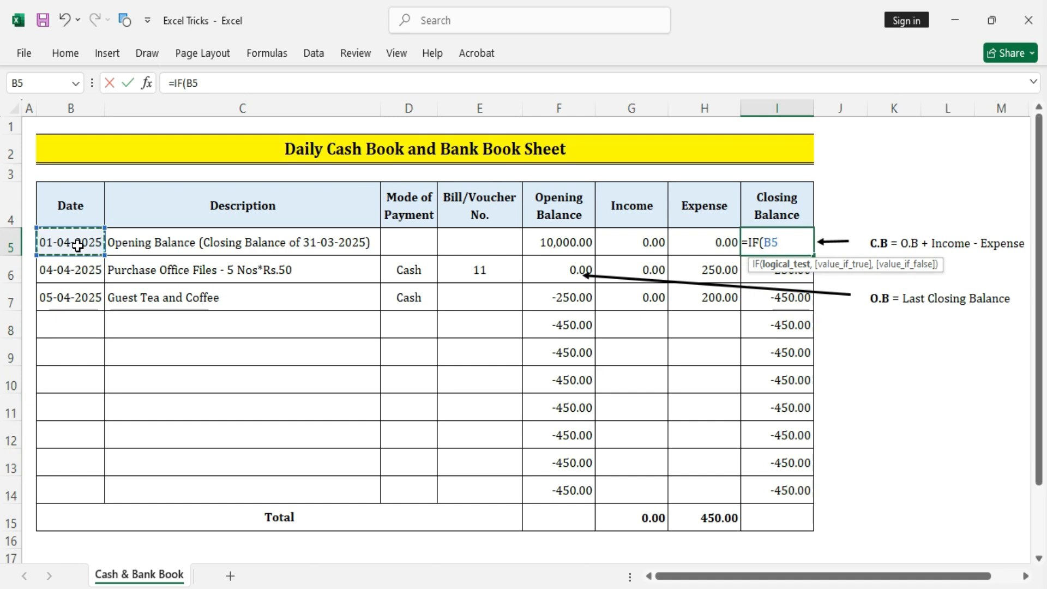
type("=")
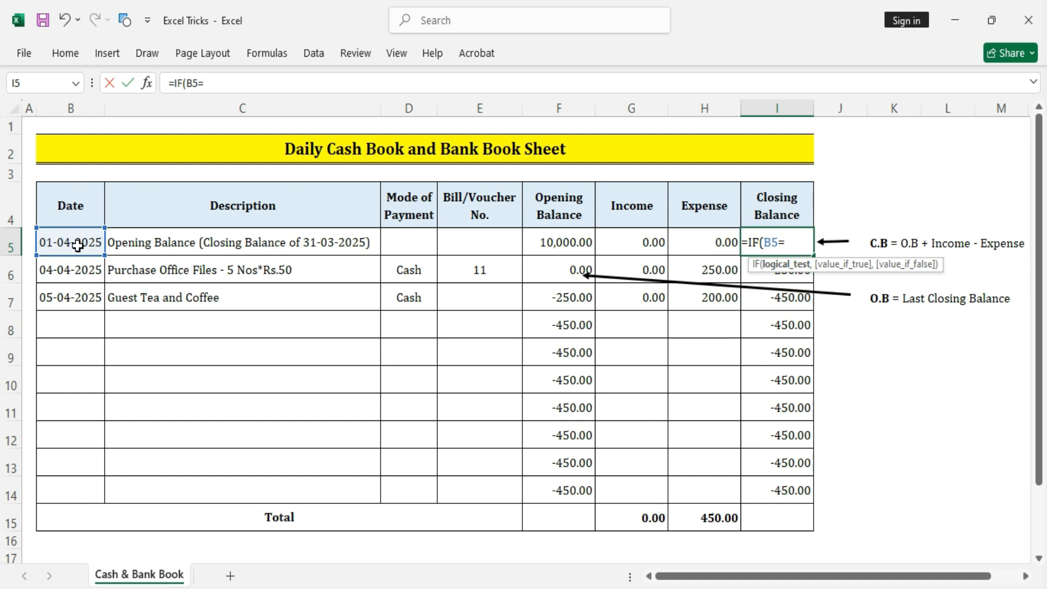
type("\"\",")
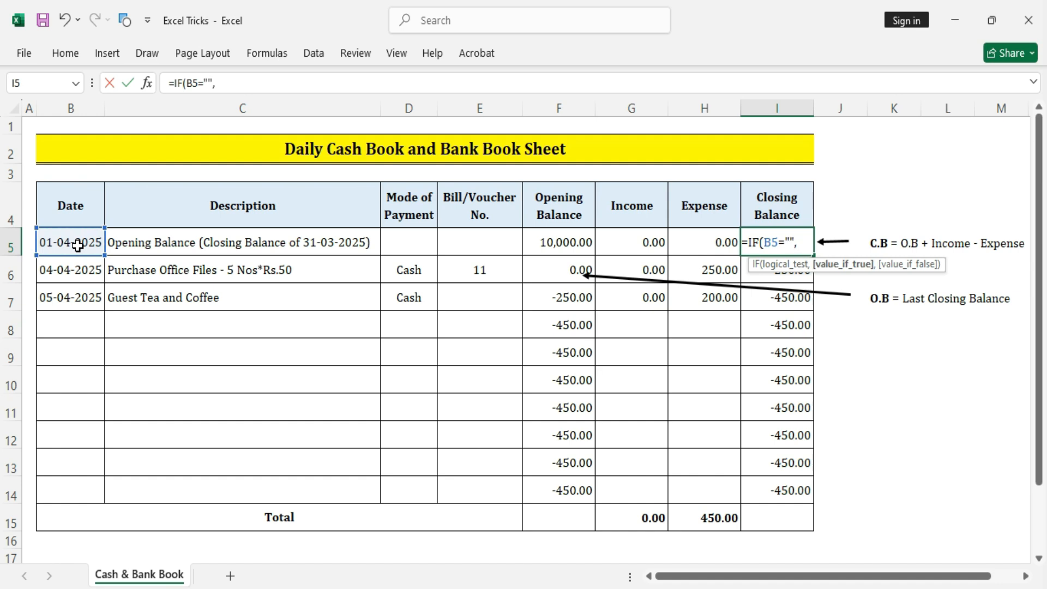
type("\"\",")
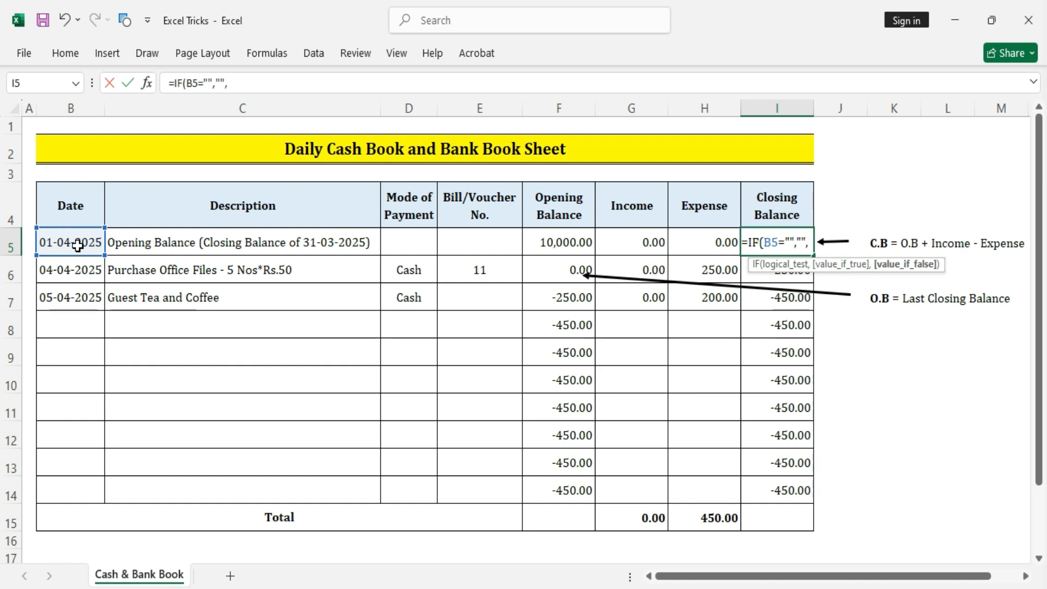
left_click(556, 243)
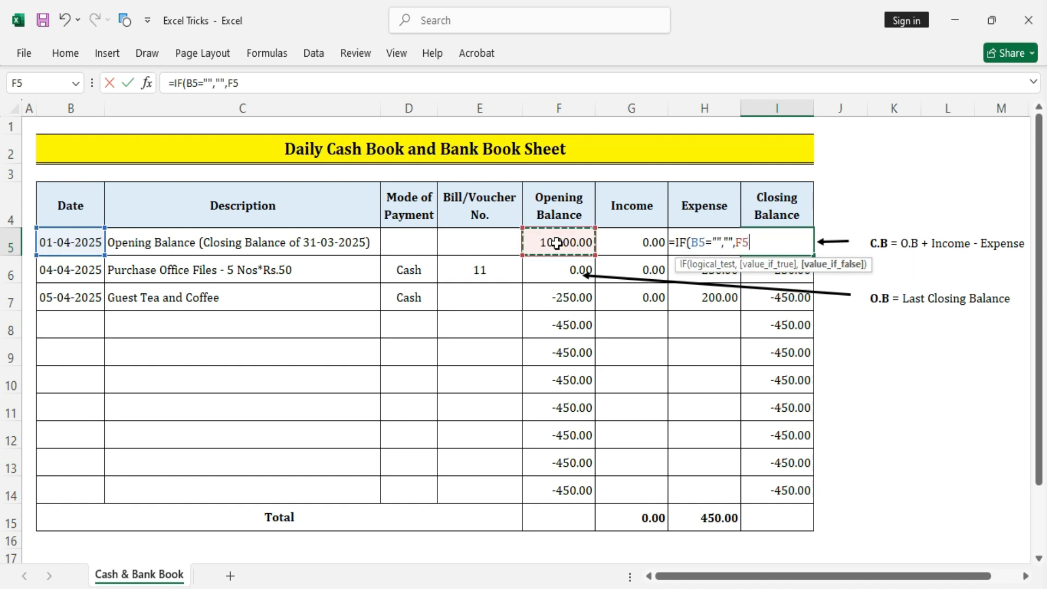
type("+")
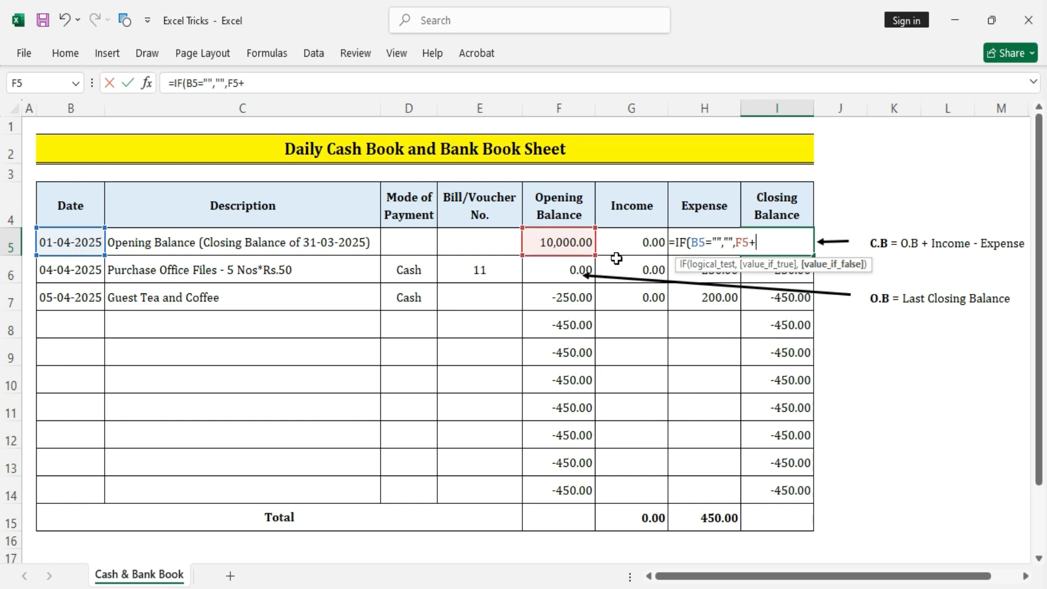
left_click(626, 244)
type("-")
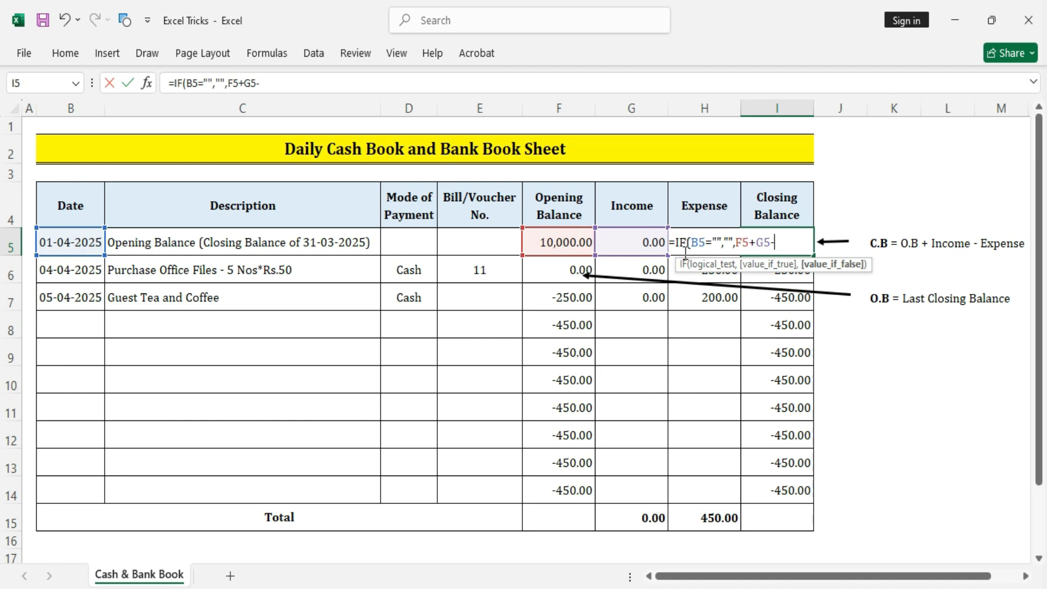
type("H")
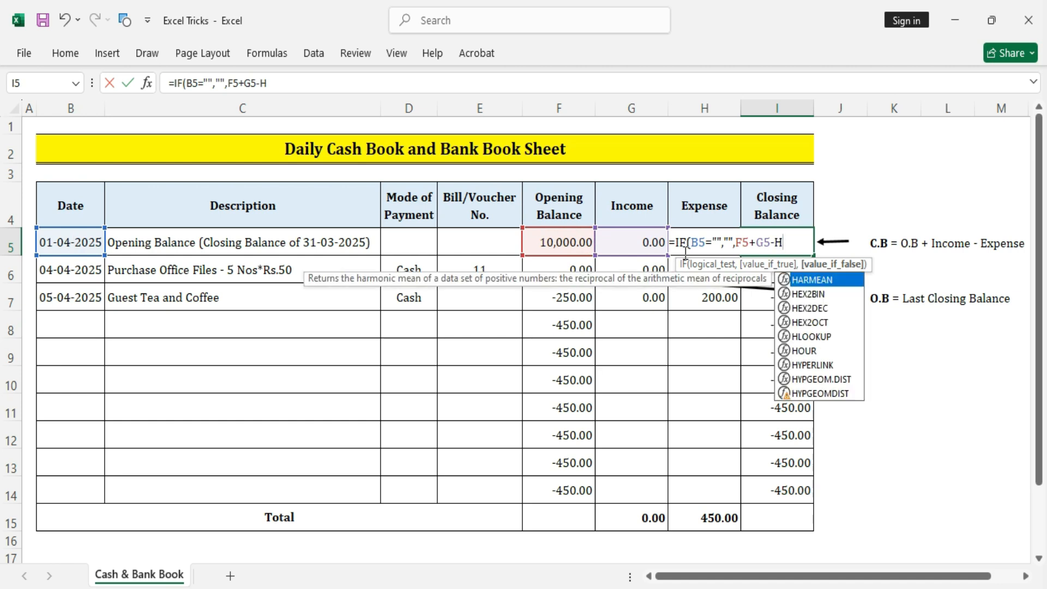
type("5)")
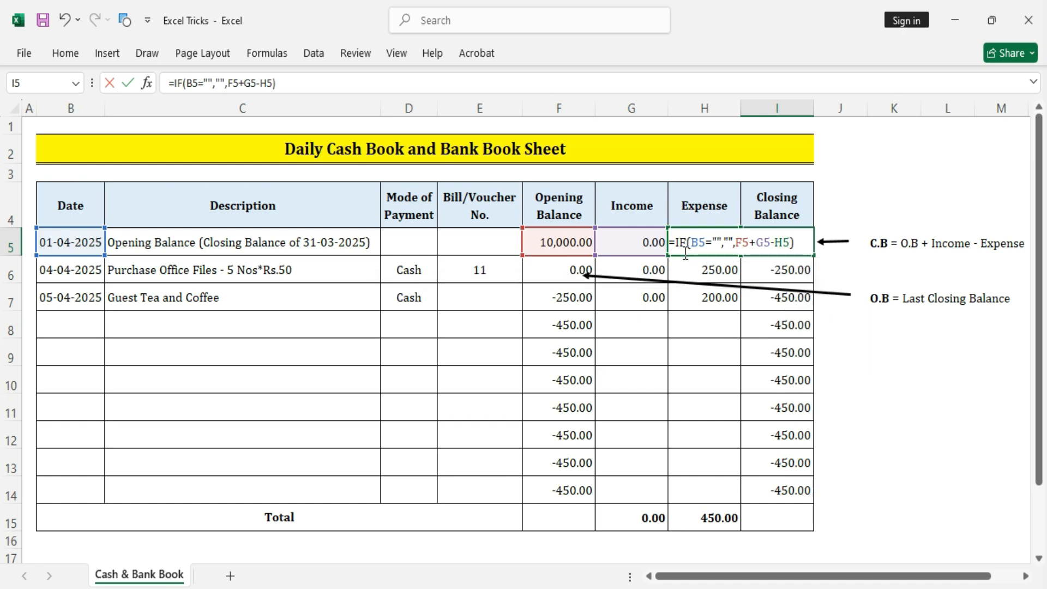
key("Return")
Fill the new IF closing balance formula from I5 down through I14.
left_click(765, 242)
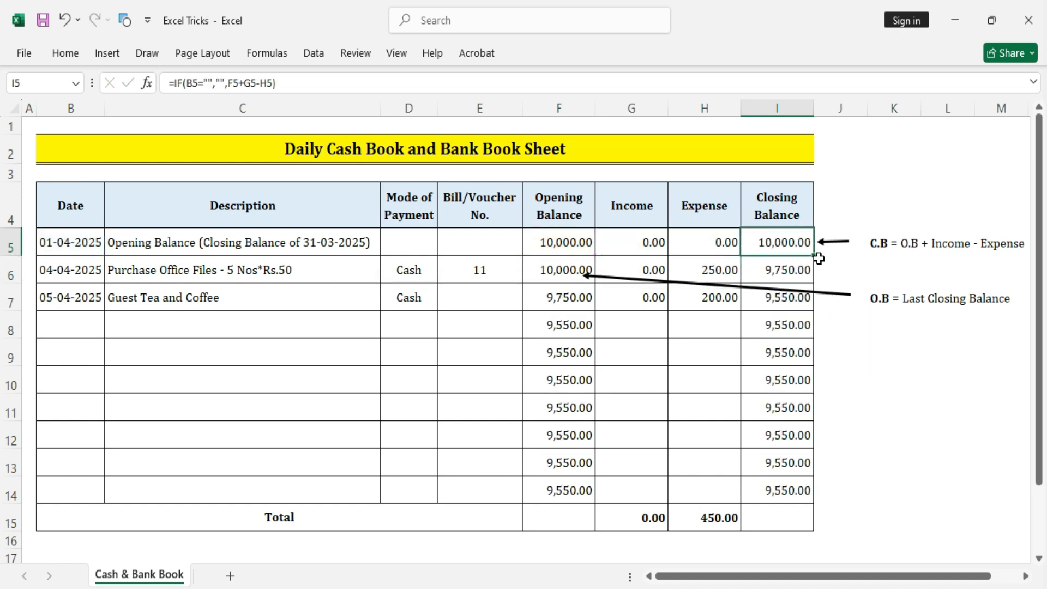
left_click_drag(813, 256, 797, 497)
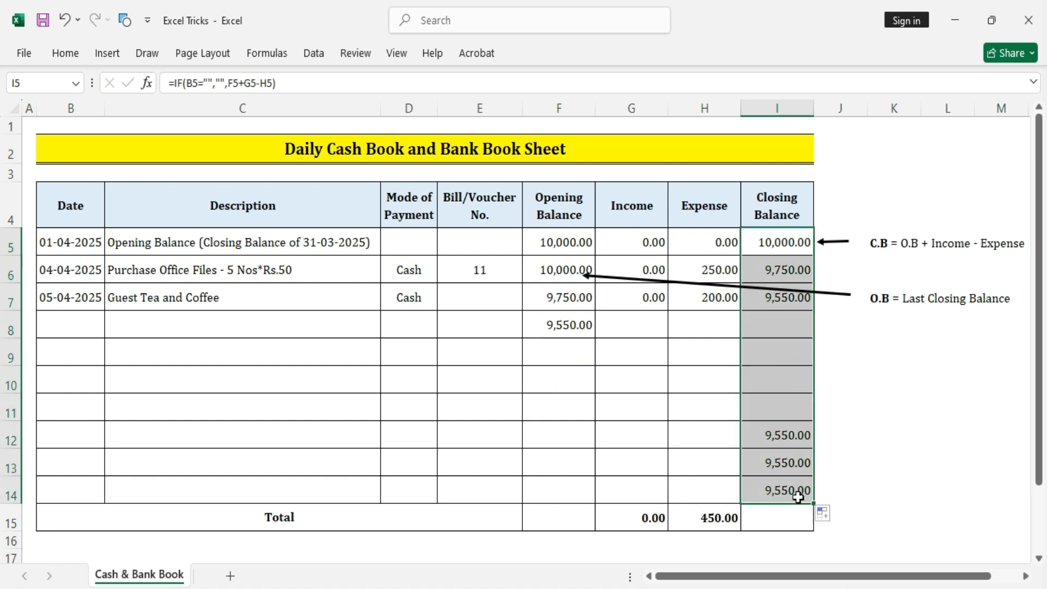
left_click(774, 386)
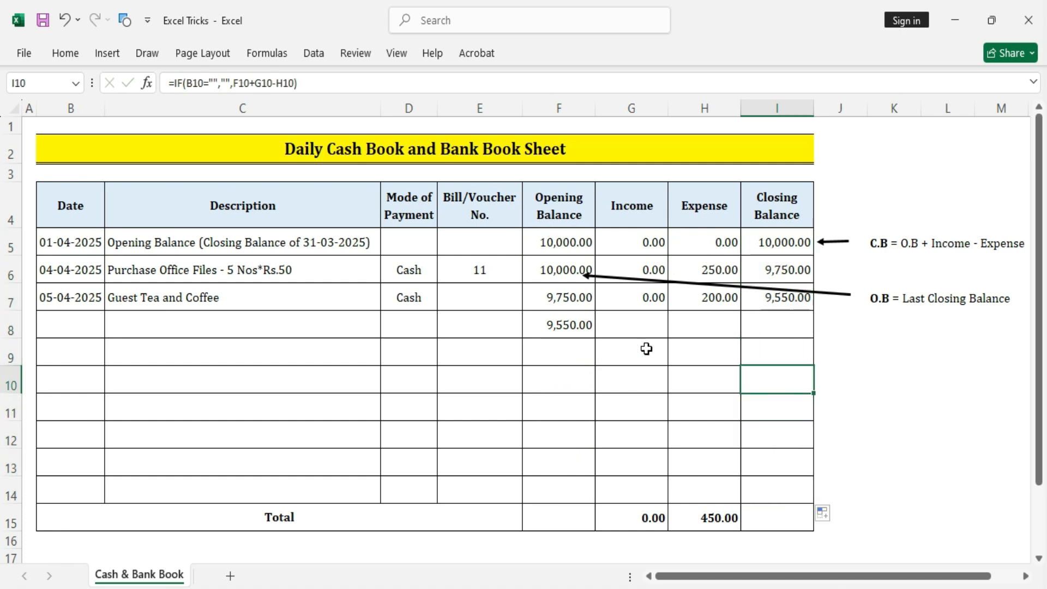
Replace the opening balance formula in F6 with =IF(B6="","",I5).
left_click(553, 278)
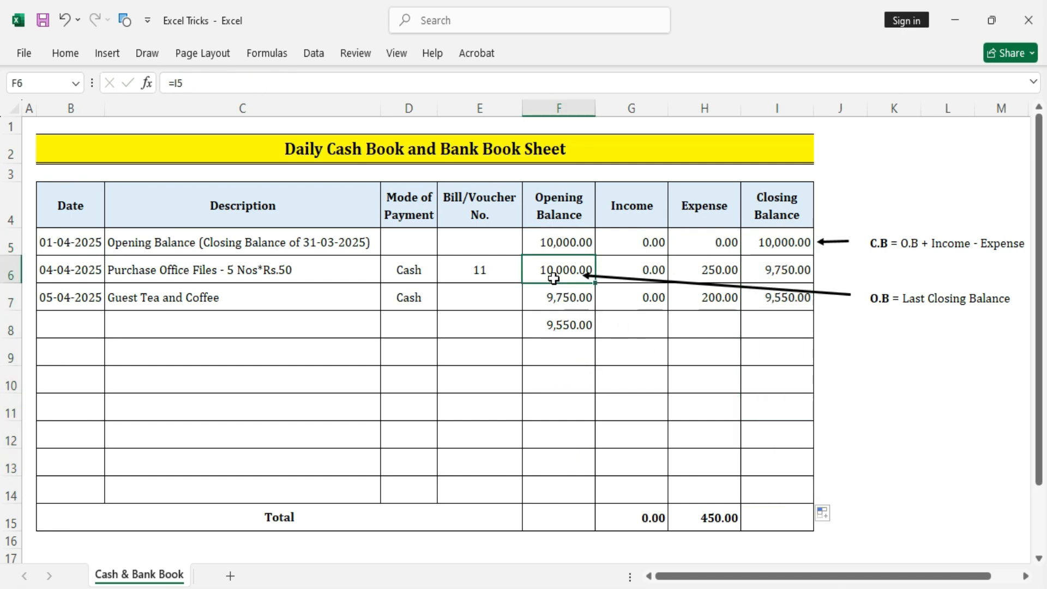
type("=i")
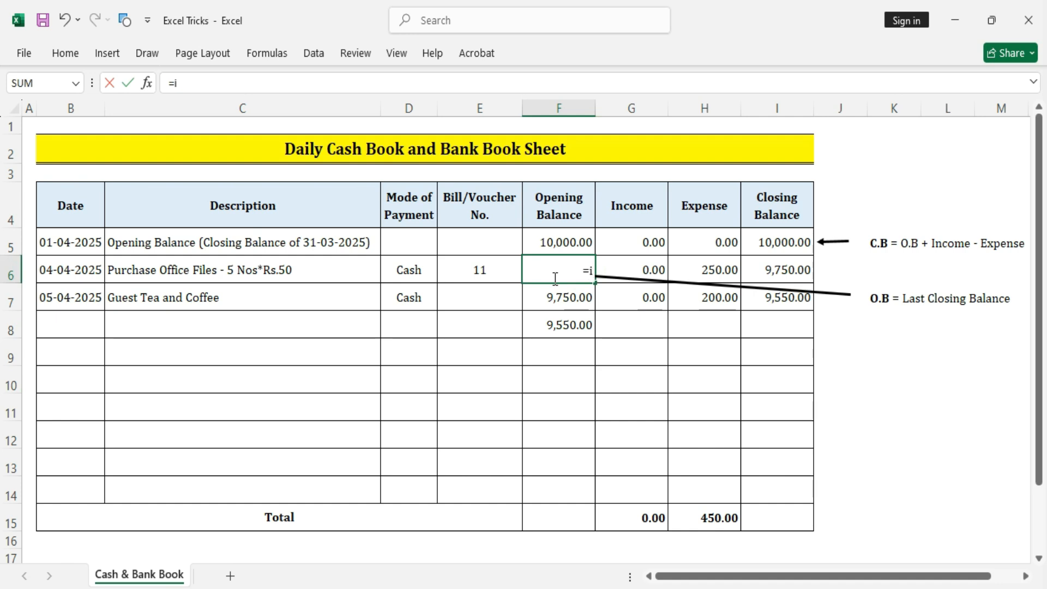
type("f")
key("Tab")
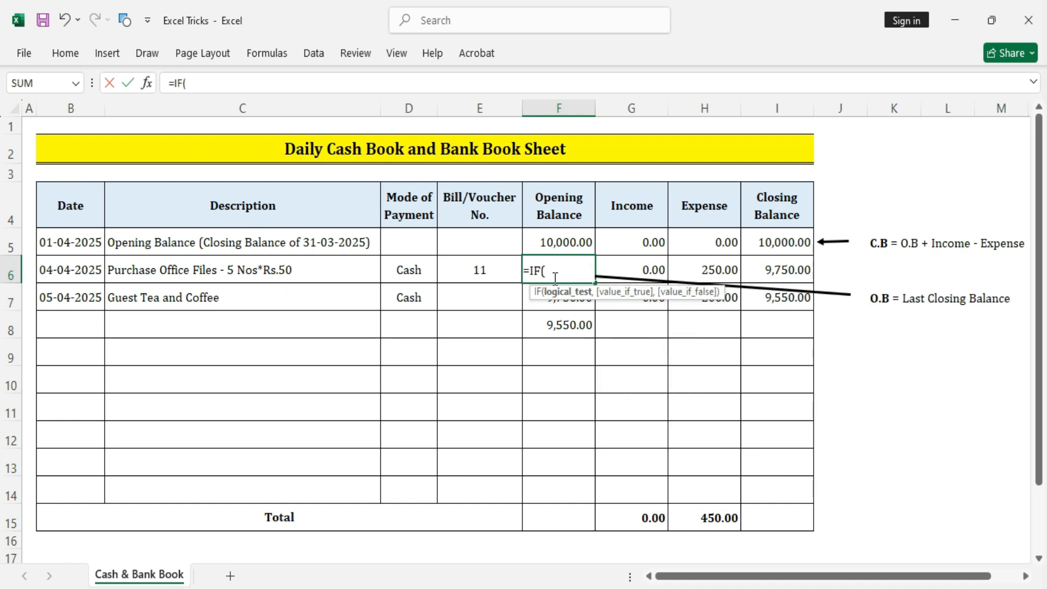
left_click(47, 275)
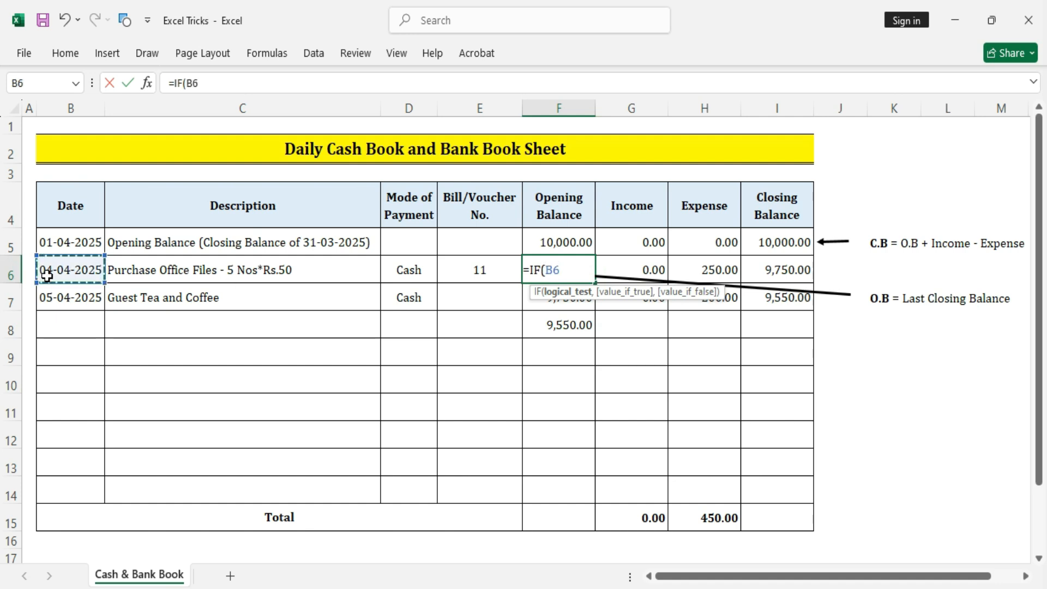
type("=\"\",")
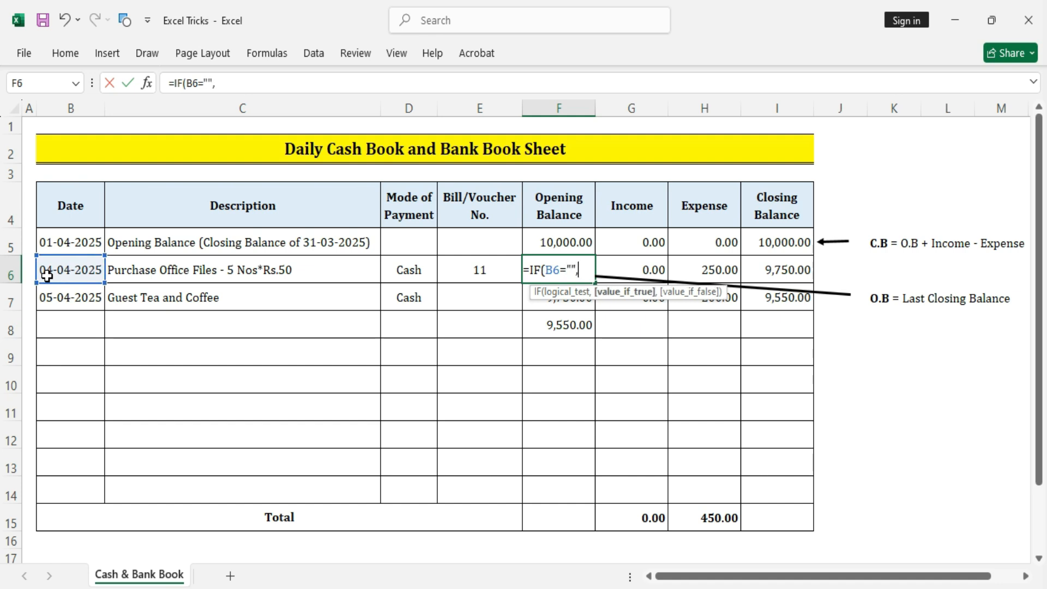
type("\"\",")
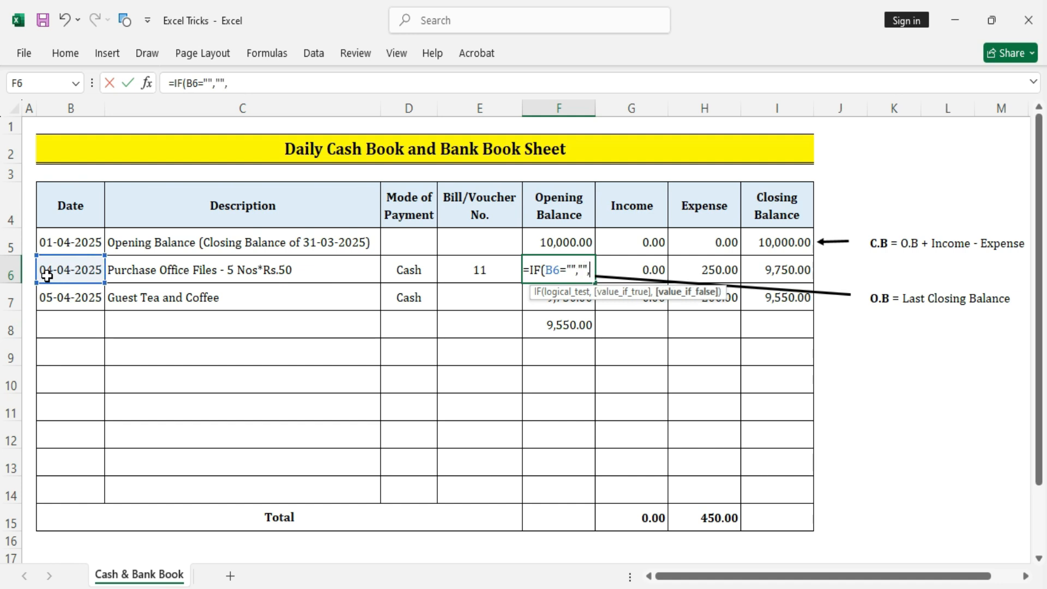
left_click(775, 244)
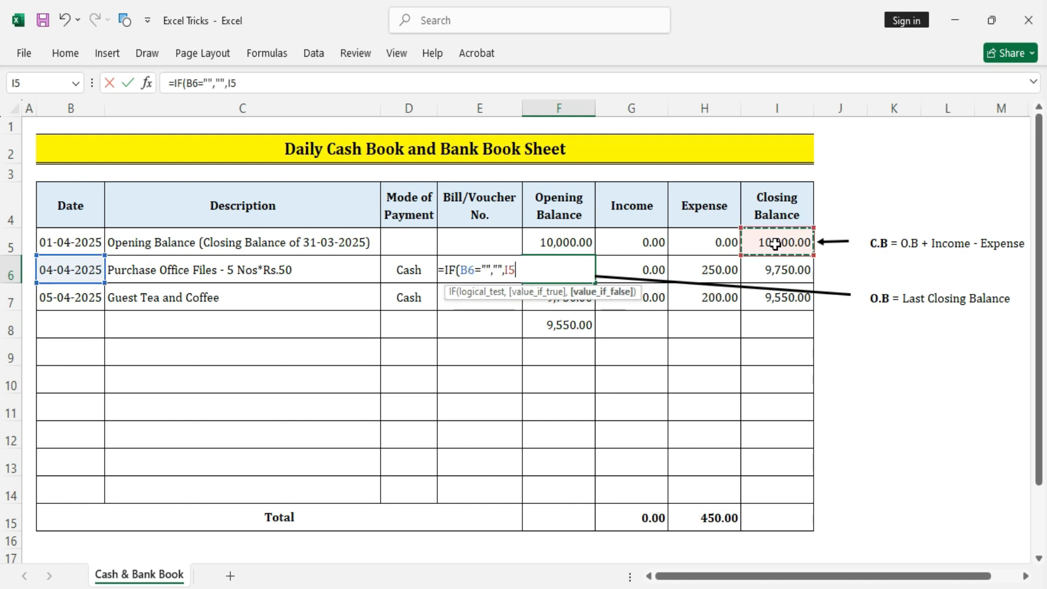
type(")")
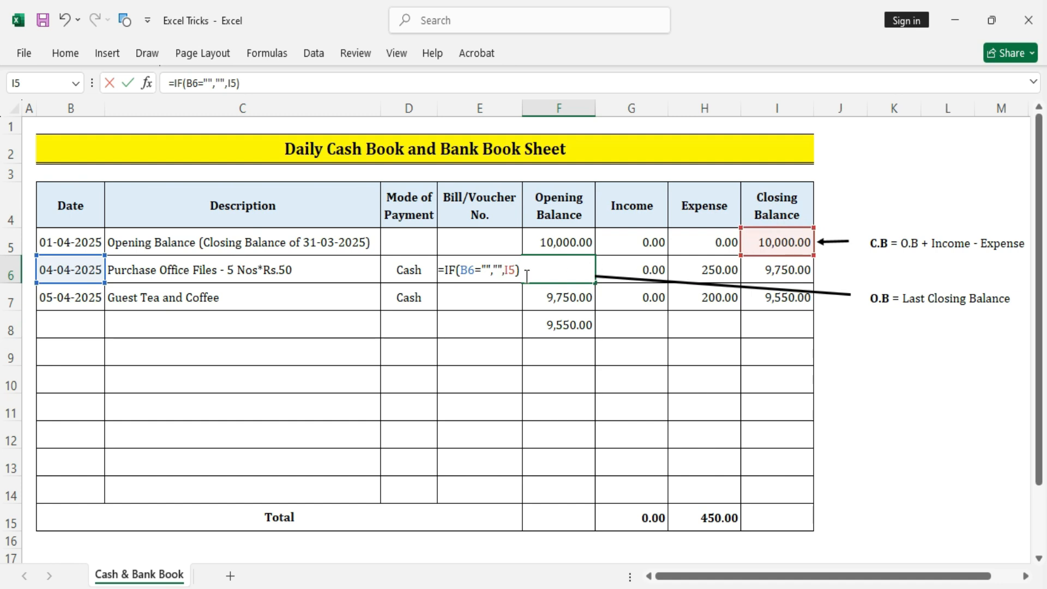
key("Return")
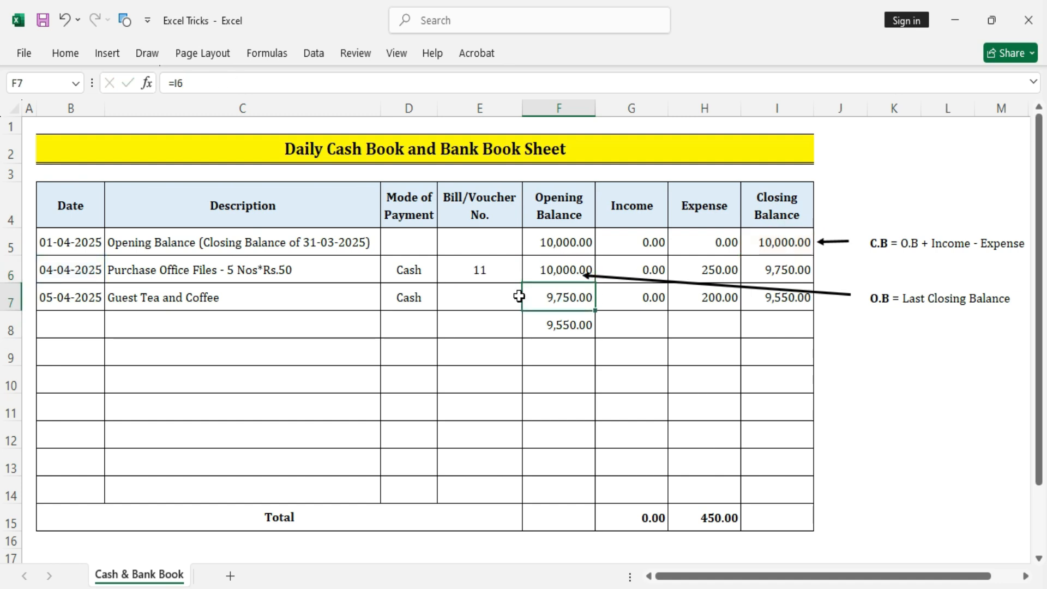
Fill the new IF opening balance formula from F6 down through F14.
left_click(556, 264)
left_click_drag(594, 283, 594, 489)
left_click(732, 409)
Enter the test date 06-04-2025 in row 8 and check that row's opening and closing balances.
left_click(408, 326)
left_click(82, 303)
left_click(71, 328)
type("06-04-2026")
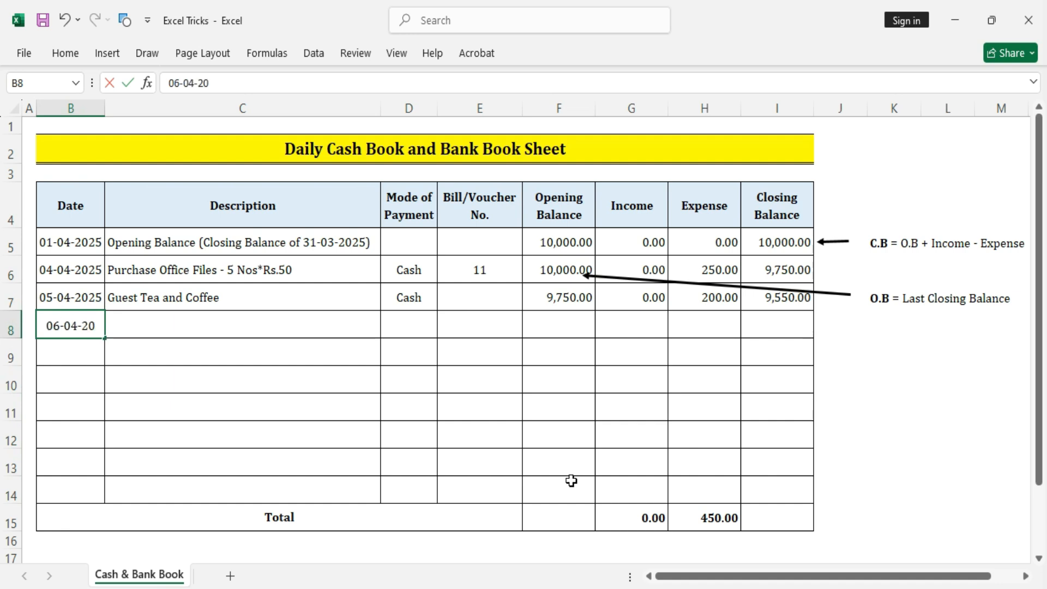
key("BackSpace")
type("5")
key("Tab")
key("Tab")
key("Tab")
key("Tab")
left_click(775, 331)
left_click(579, 334)
left_click(779, 320)
Clear the test date from row 8 and deselect the table.
left_click(82, 323)
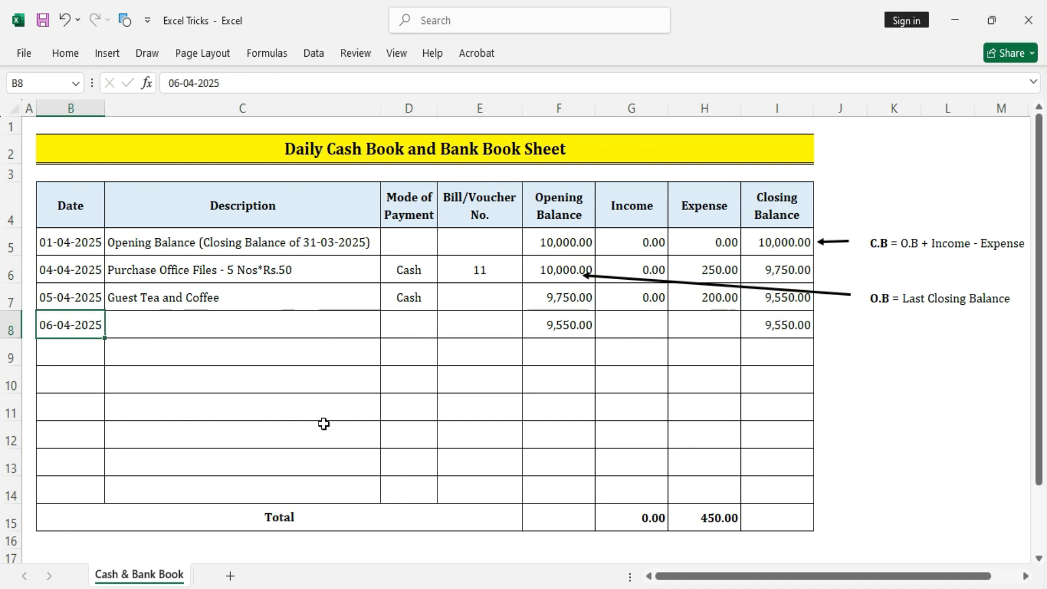
key("Delete")
left_click(888, 454)
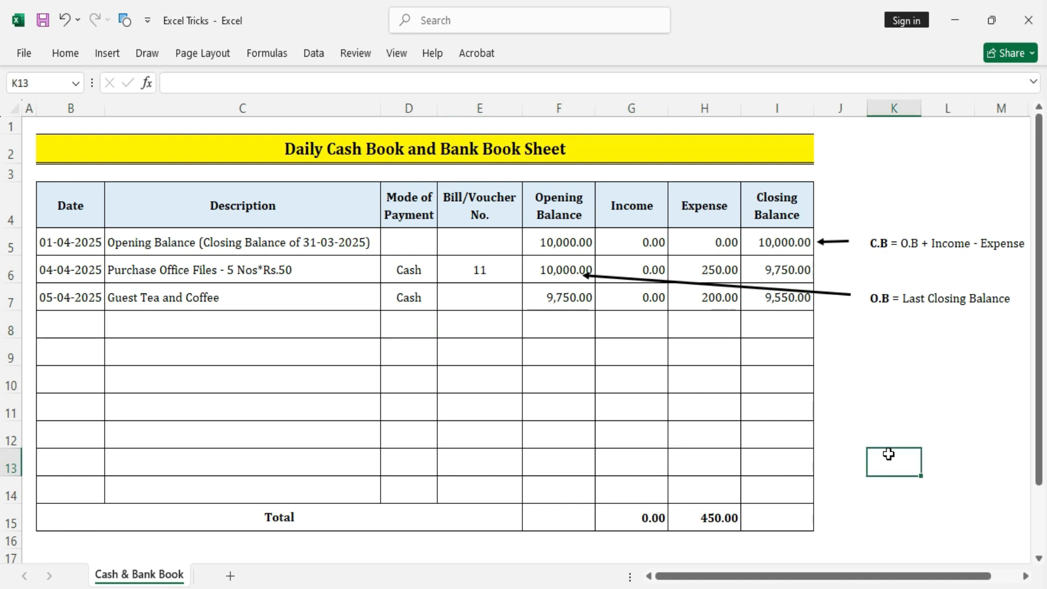
left_click(956, 407)
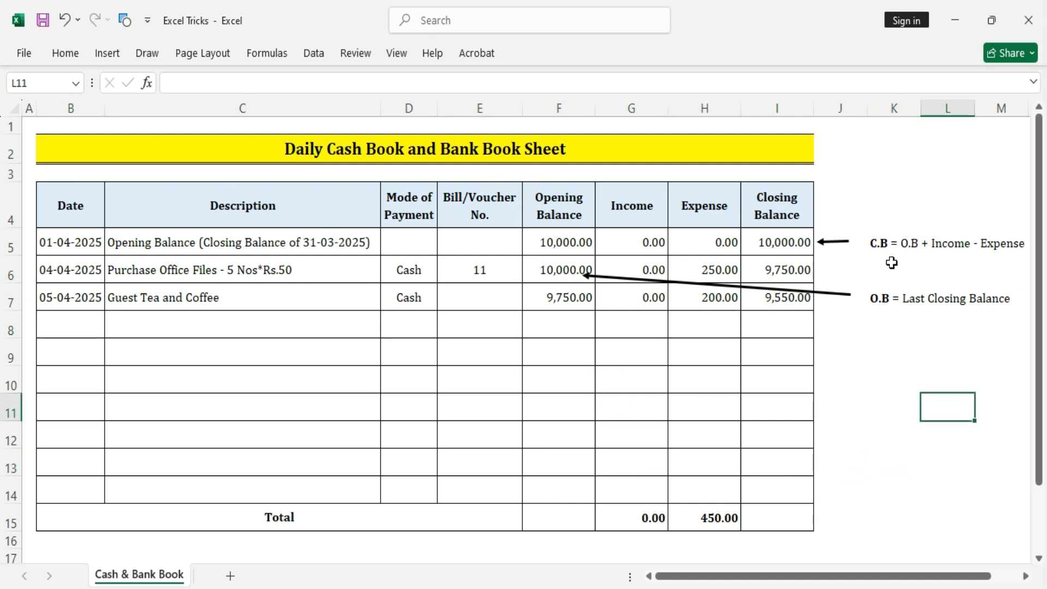